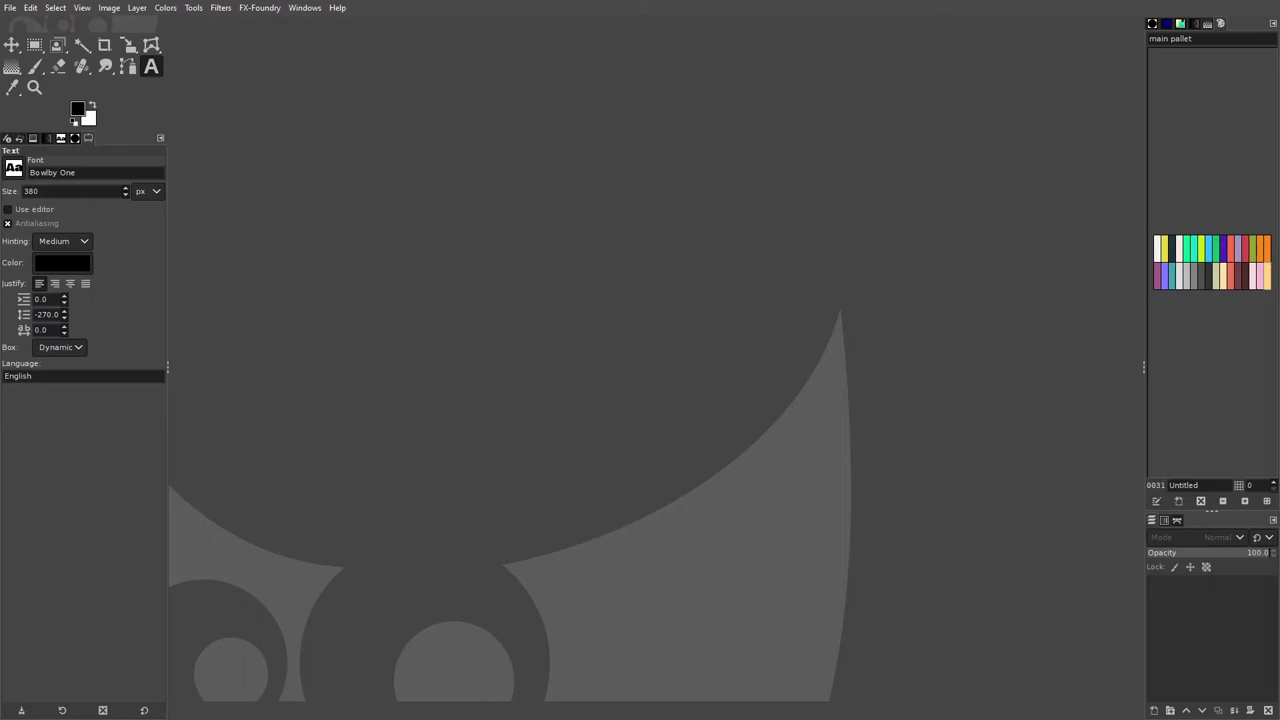
Create a new blank 1920 × 1080 px image with the default white fill.
left_click(9, 8)
left_click(26, 25)
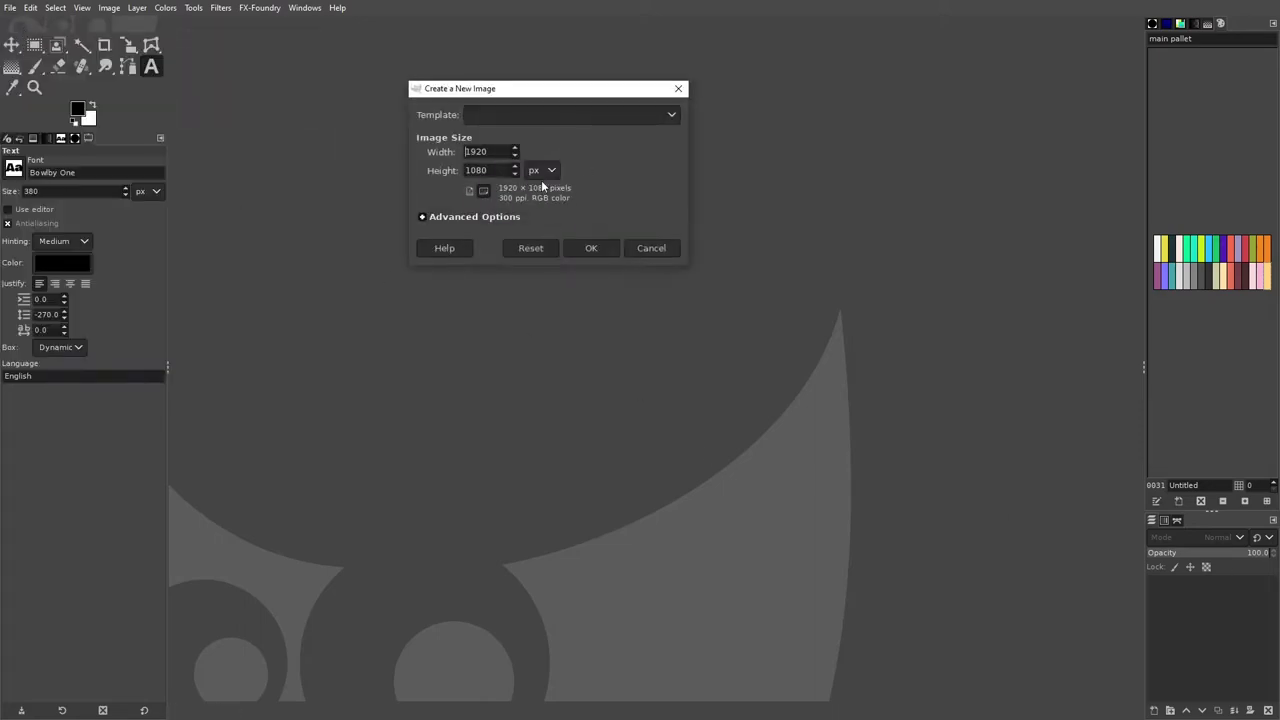
left_click(592, 248)
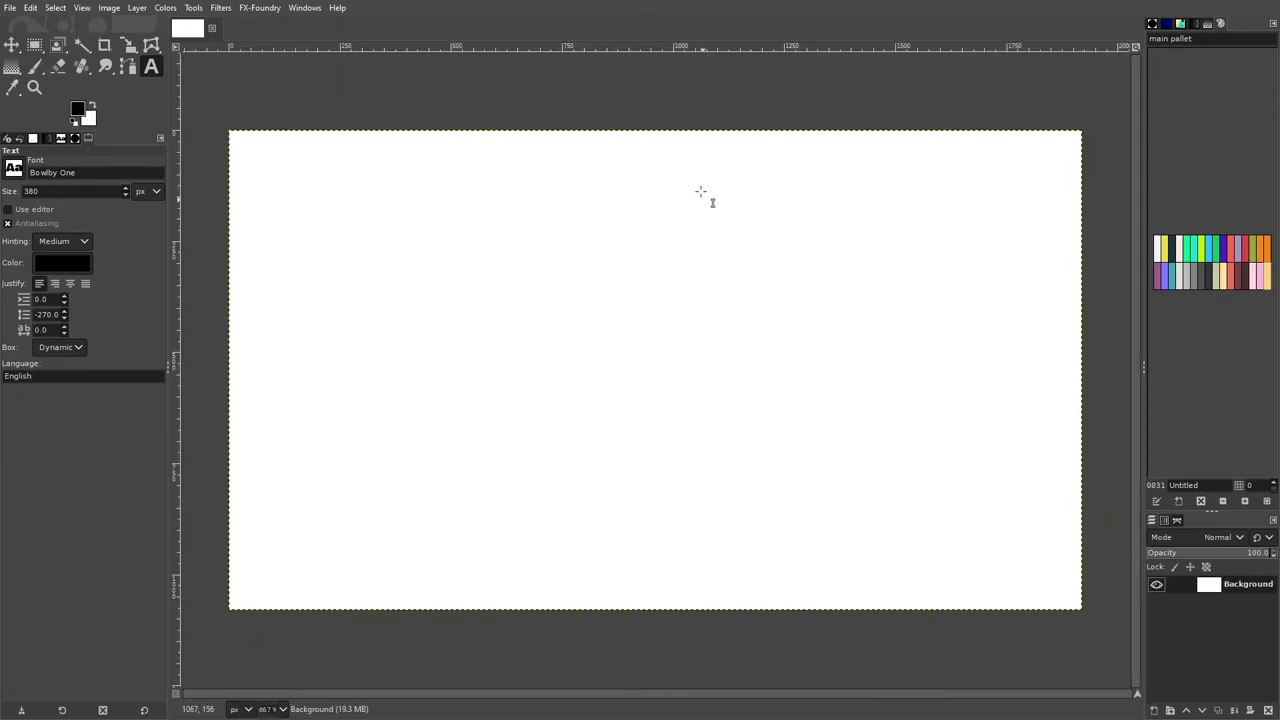
Set the foreground colour to dark grey and fill the Background layer with it.
left_click(1207, 283)
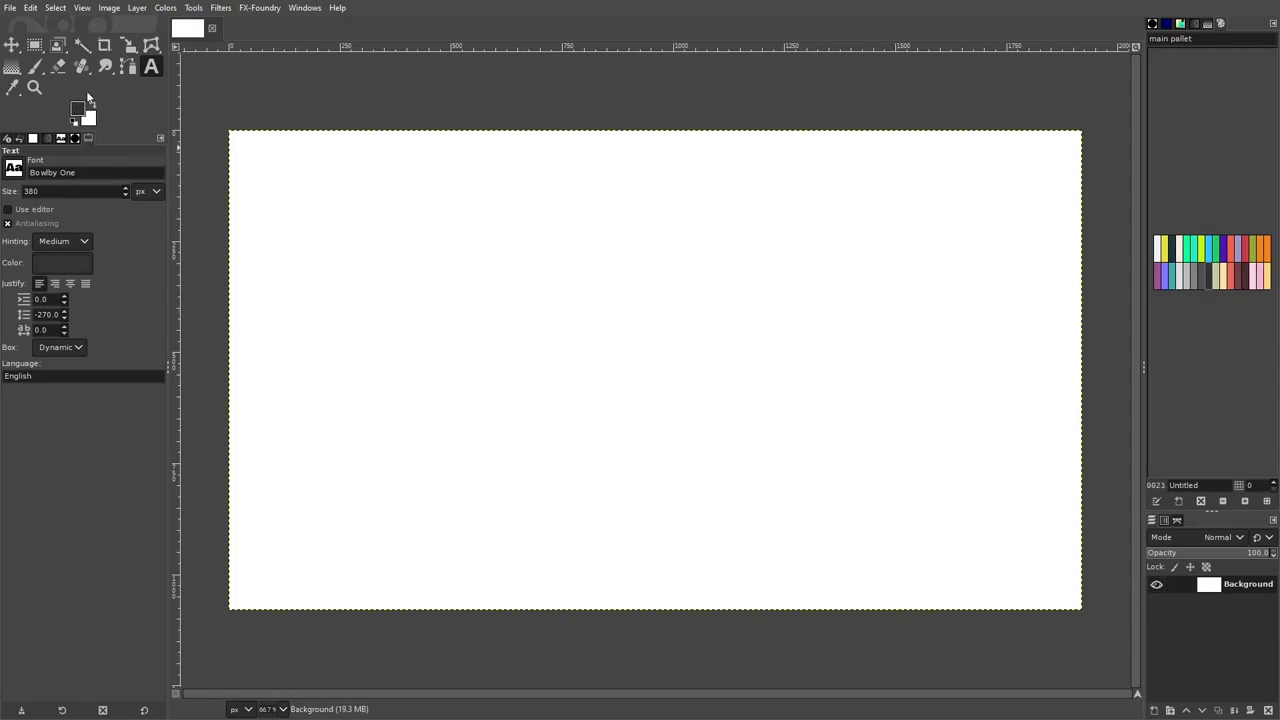
left_click(31, 8)
left_click(88, 259)
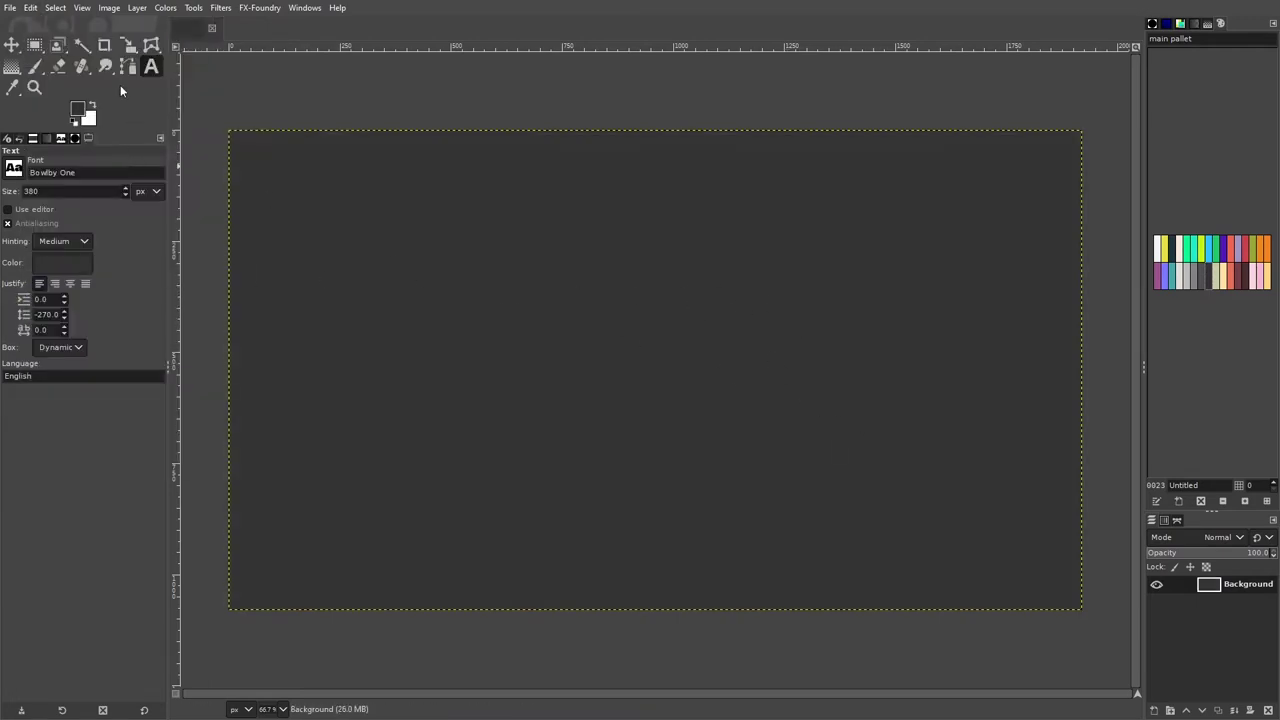
Type 'Lets travel' on the canvas and set its text colour to orange.
left_click(474, 324)
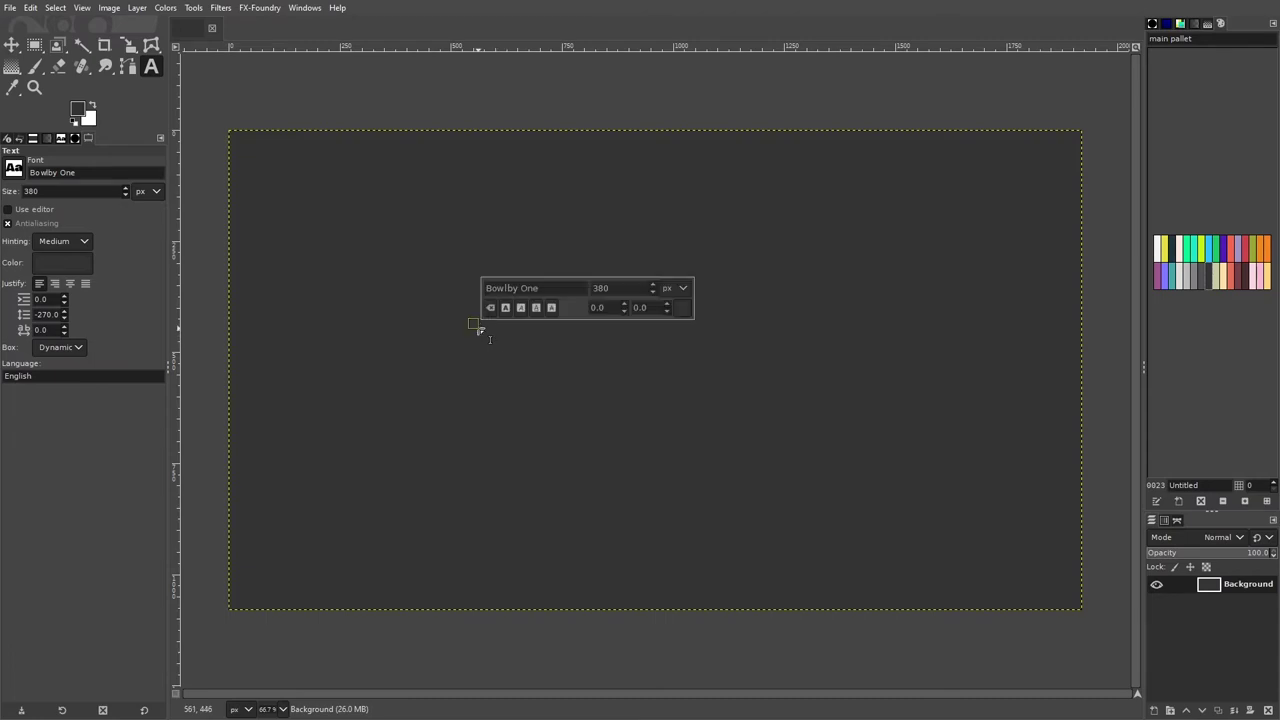
type("Lets")
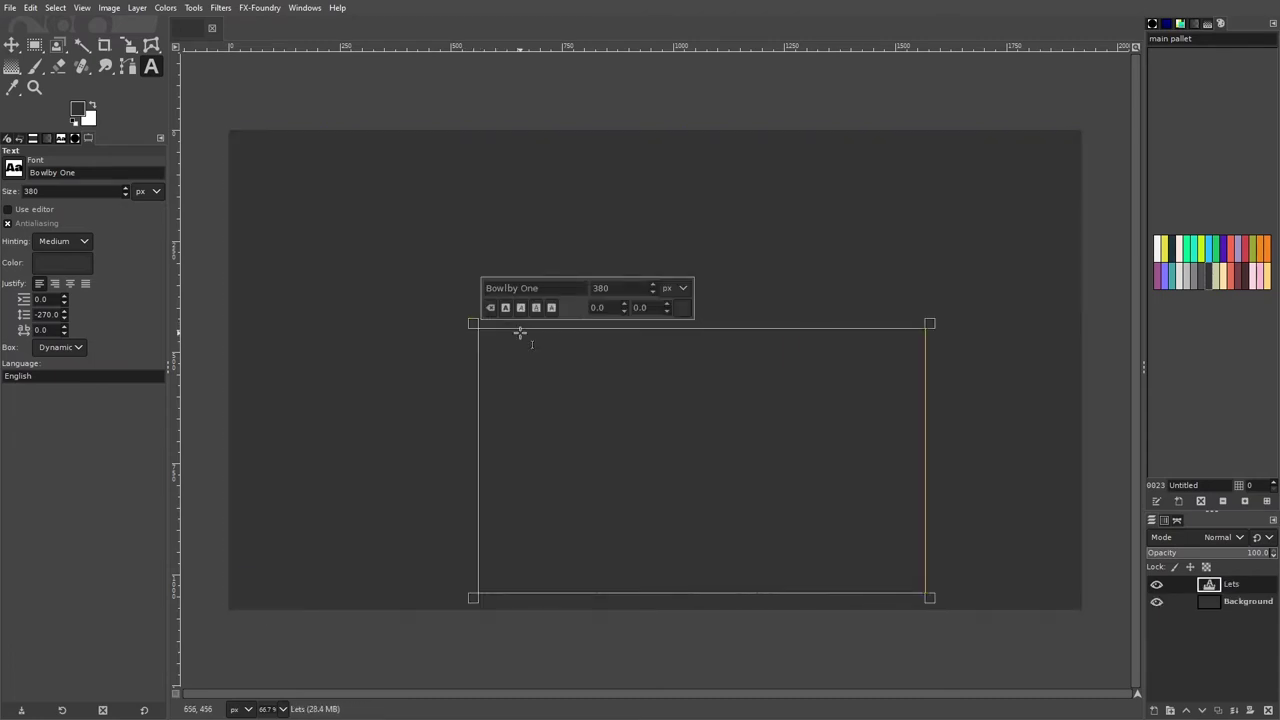
type(" travel")
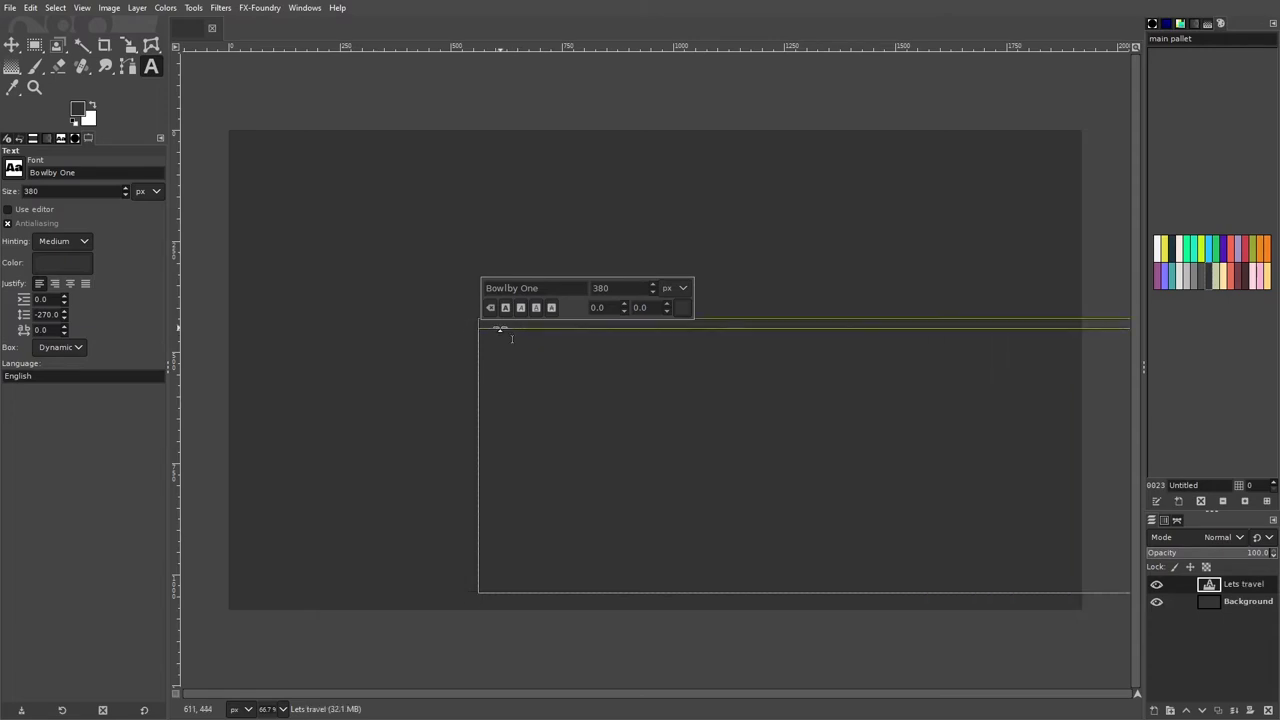
left_click(60, 262)
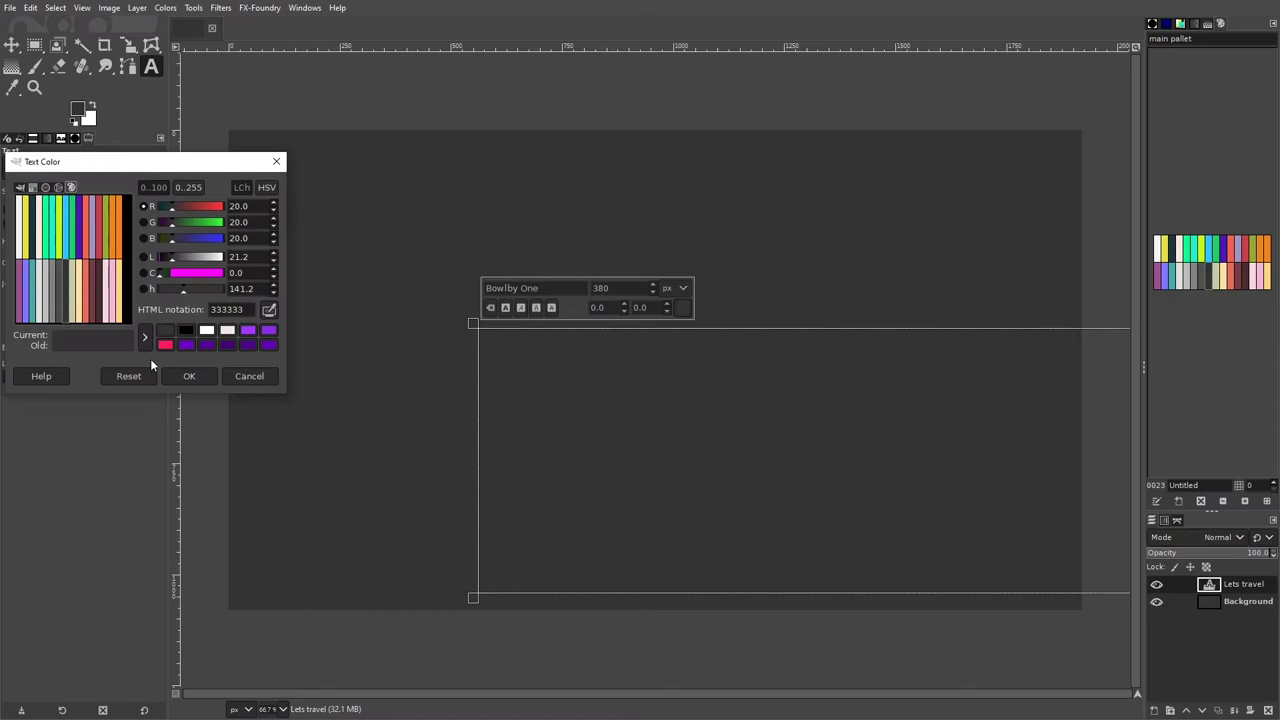
left_click(80, 311)
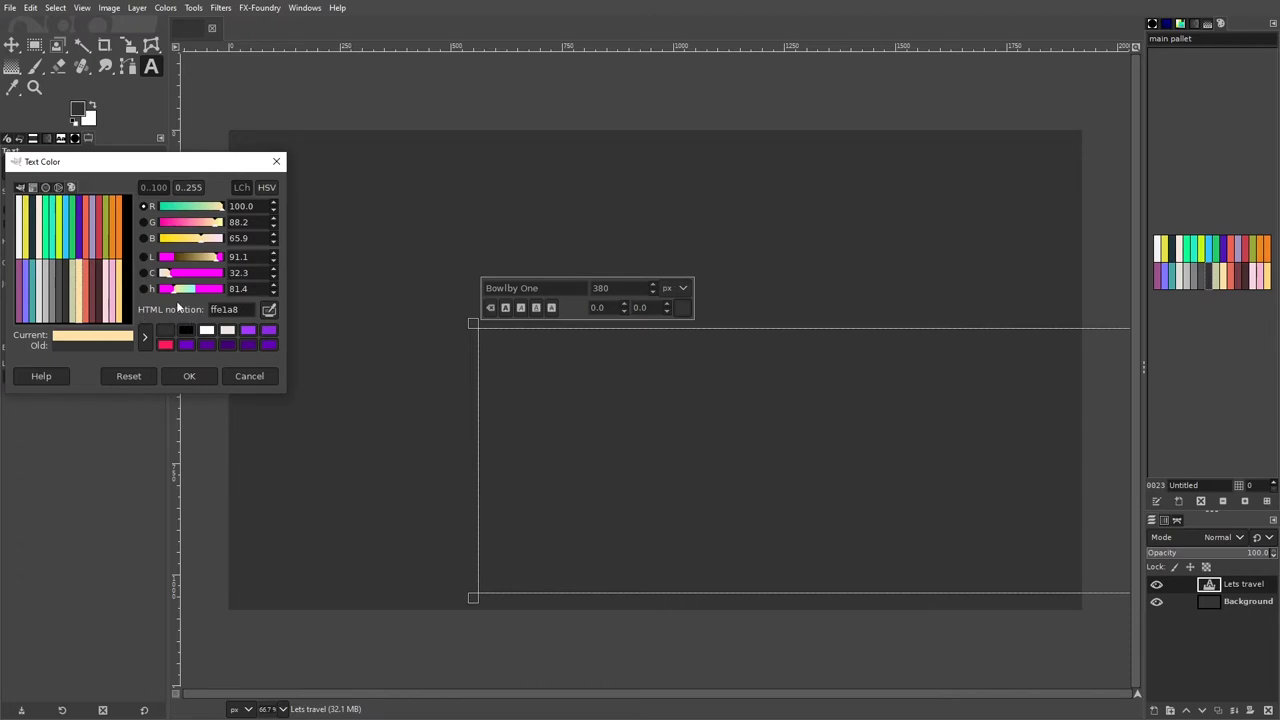
left_click(121, 253)
left_click(190, 376)
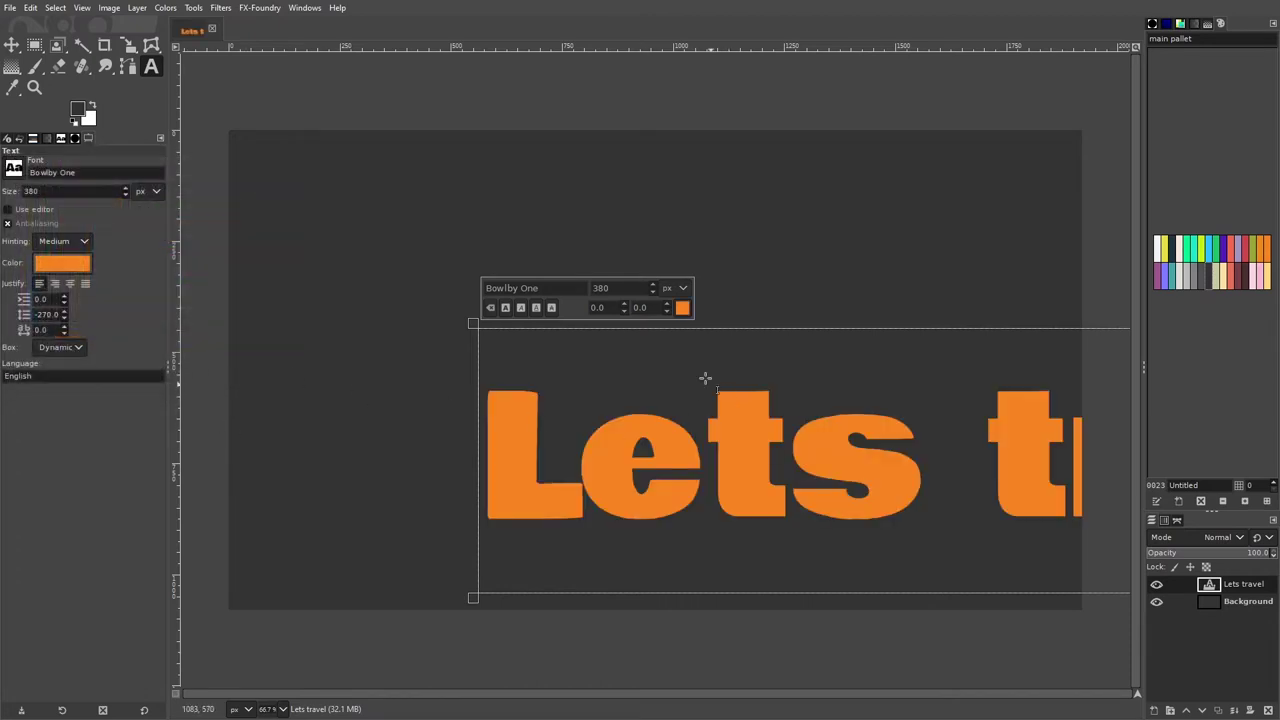
Replace the space with a line break so 'travel' sits below 'Lets'.
left_click(973, 456)
key("BackSpace")
key("Return")
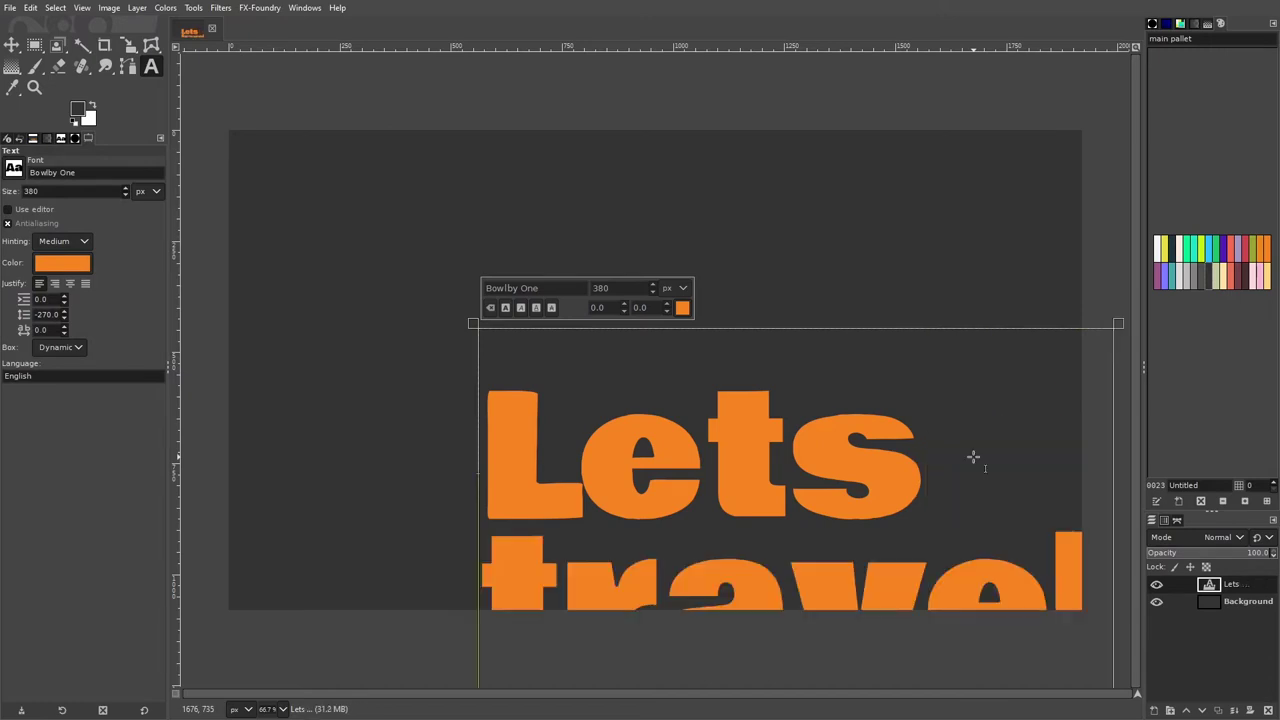
Centre the text on the canvas and add a White (full opacity) mask to its layer.
left_click(12, 45)
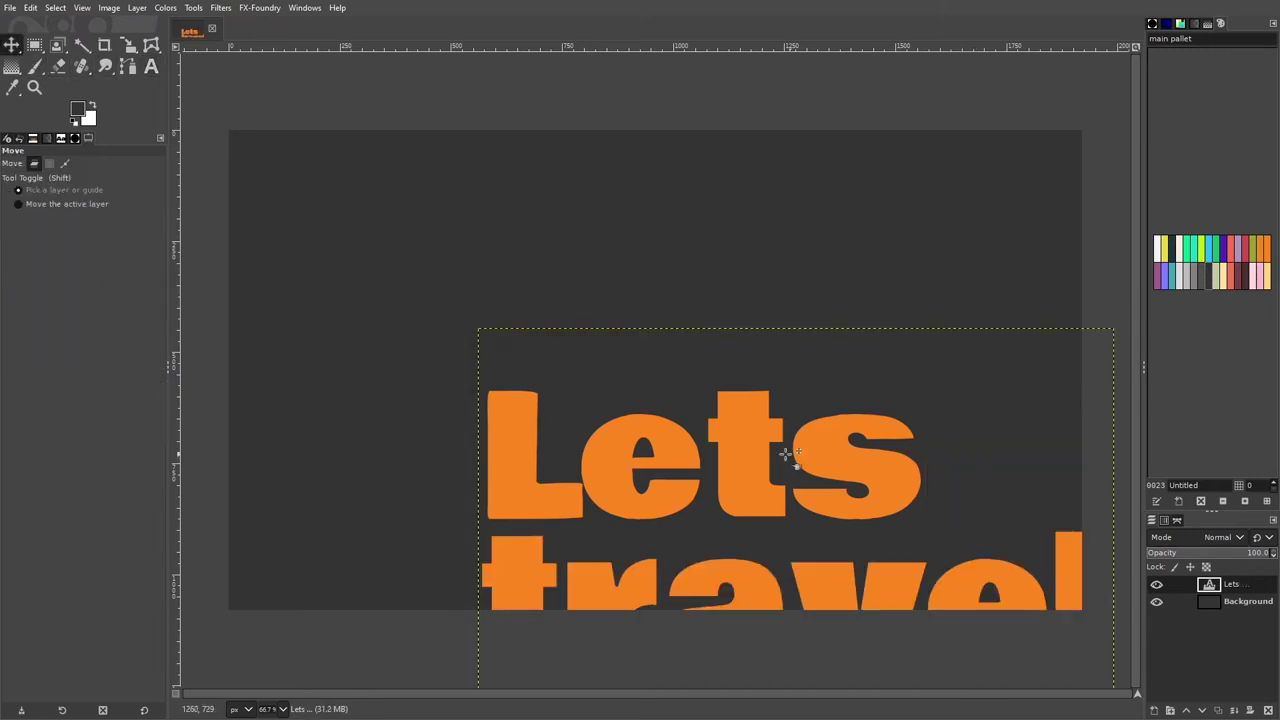
left_click_drag(760, 453, 605, 292)
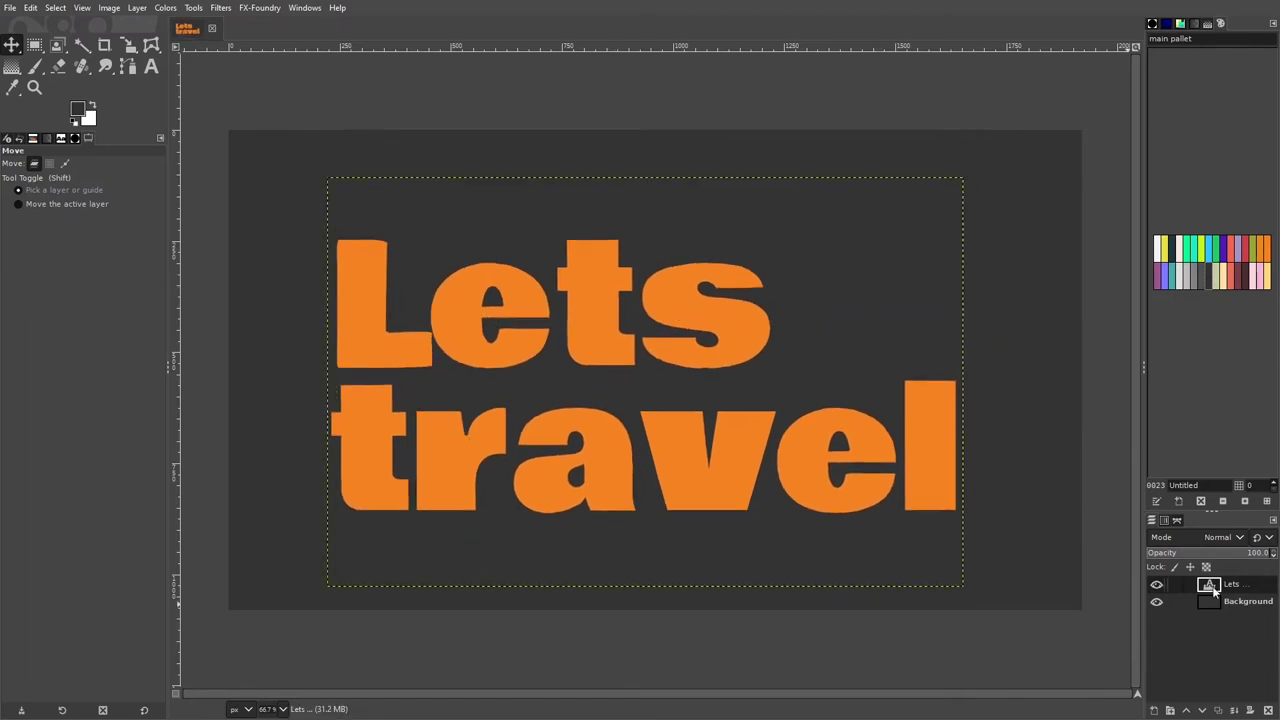
right_click(1213, 588)
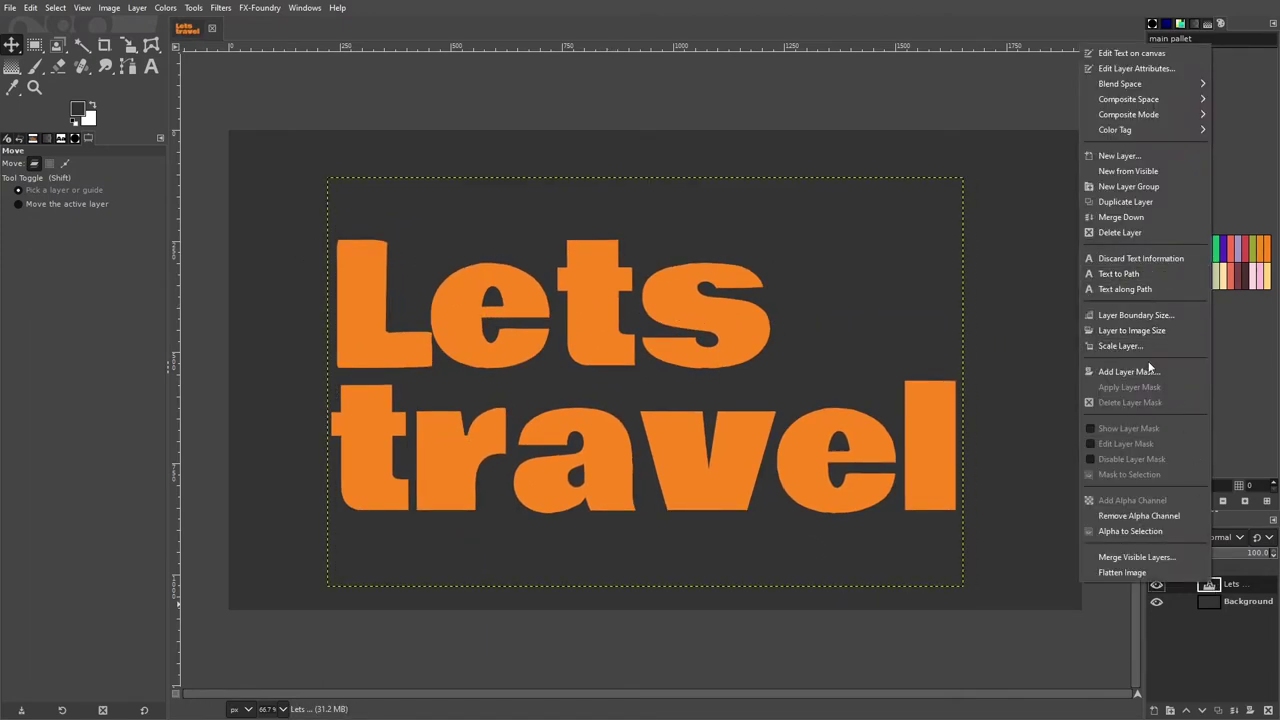
left_click(1157, 372)
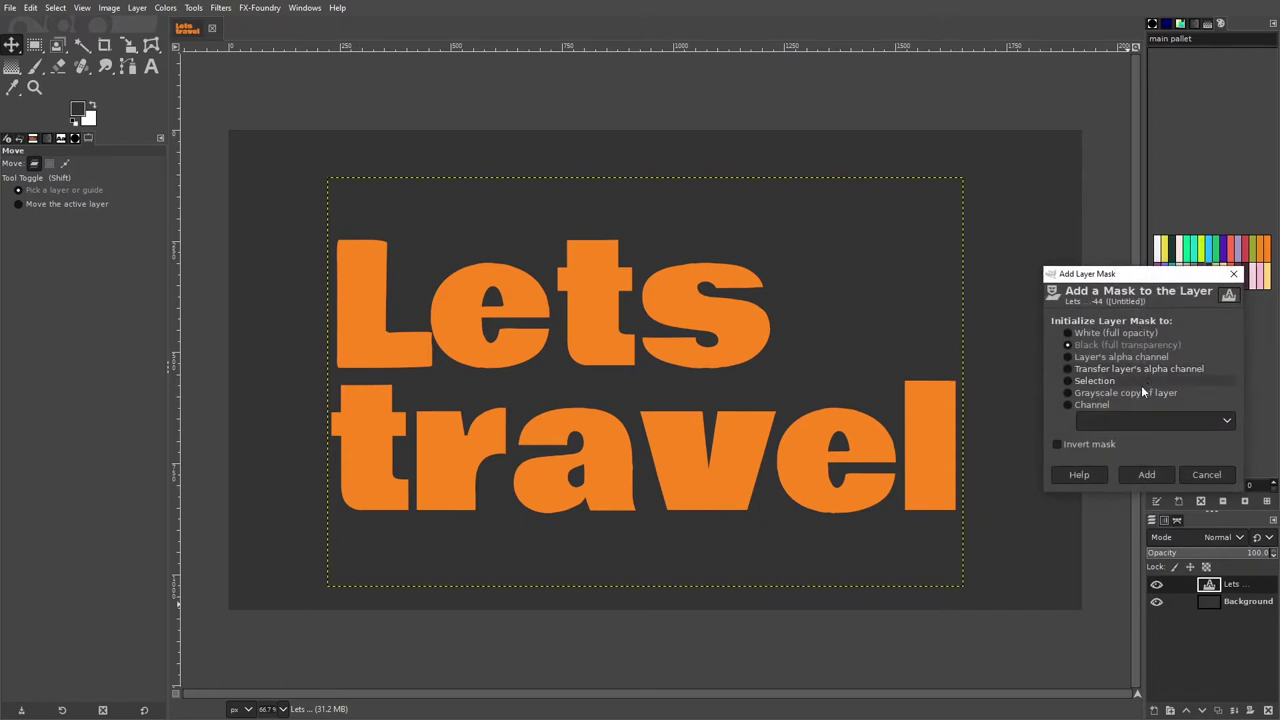
left_click(1072, 335)
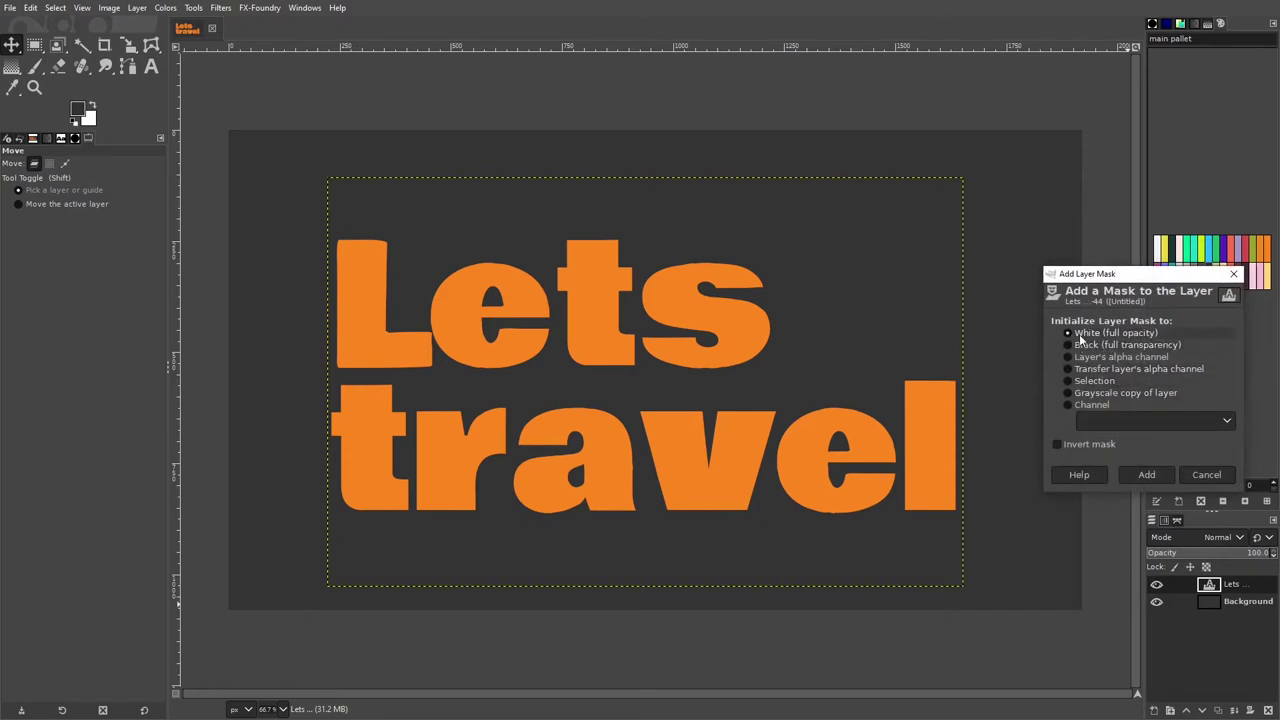
left_click(1148, 474)
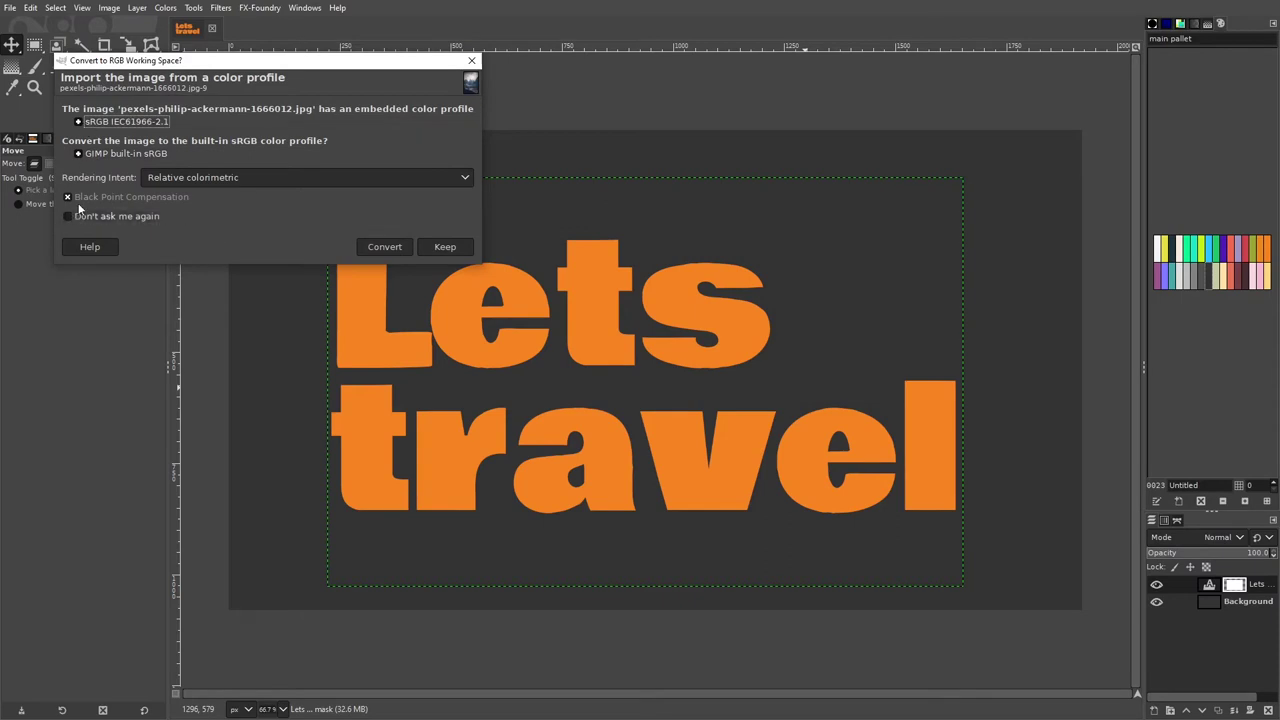
Import pexels-philip-ackermann-1666012.jpg converted to sRGB, placing its layer below the text layer.
left_click(384, 246)
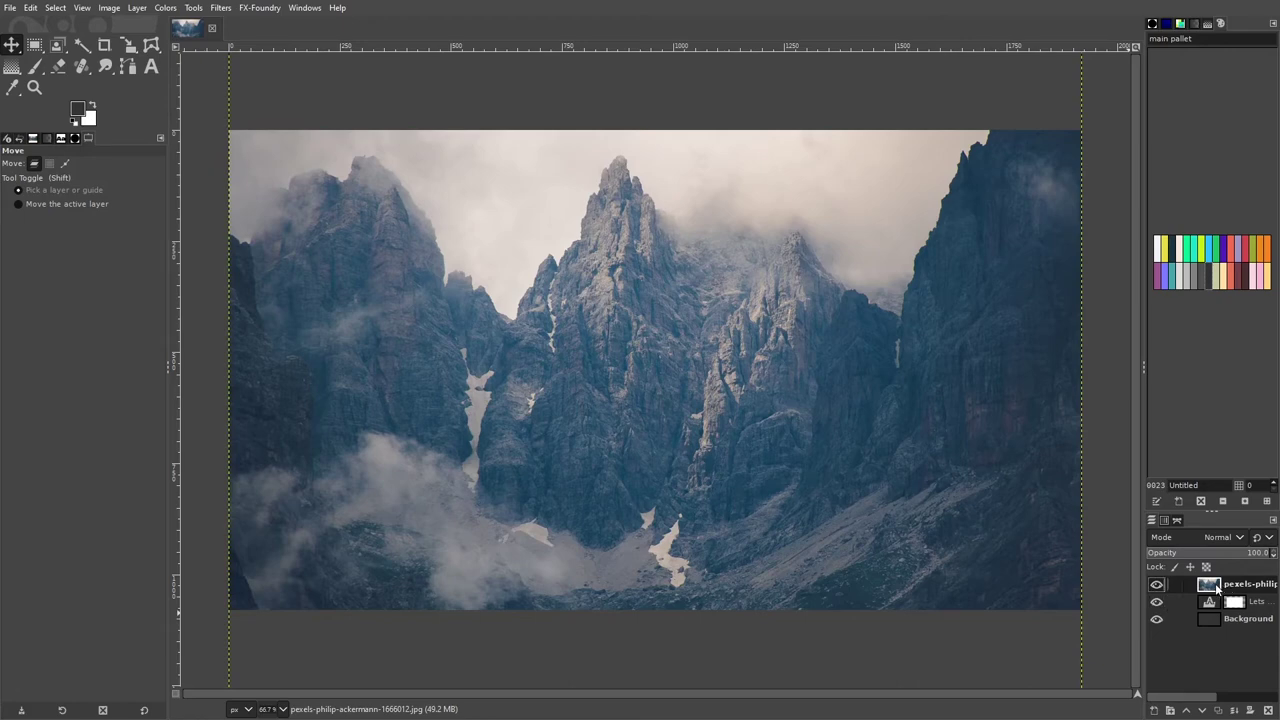
left_click_drag(1215, 583, 1211, 618)
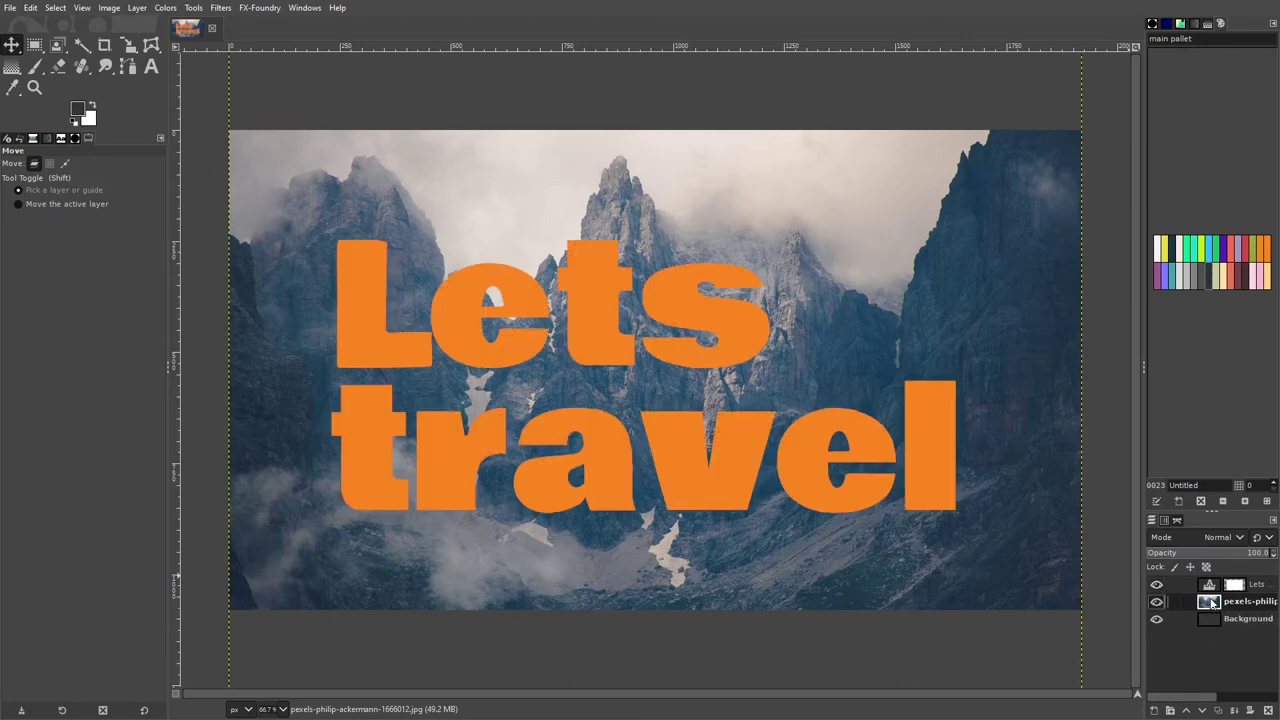
Scale the mountain photo layer to 1432 × 2148 px and position it behind the text.
key("s")
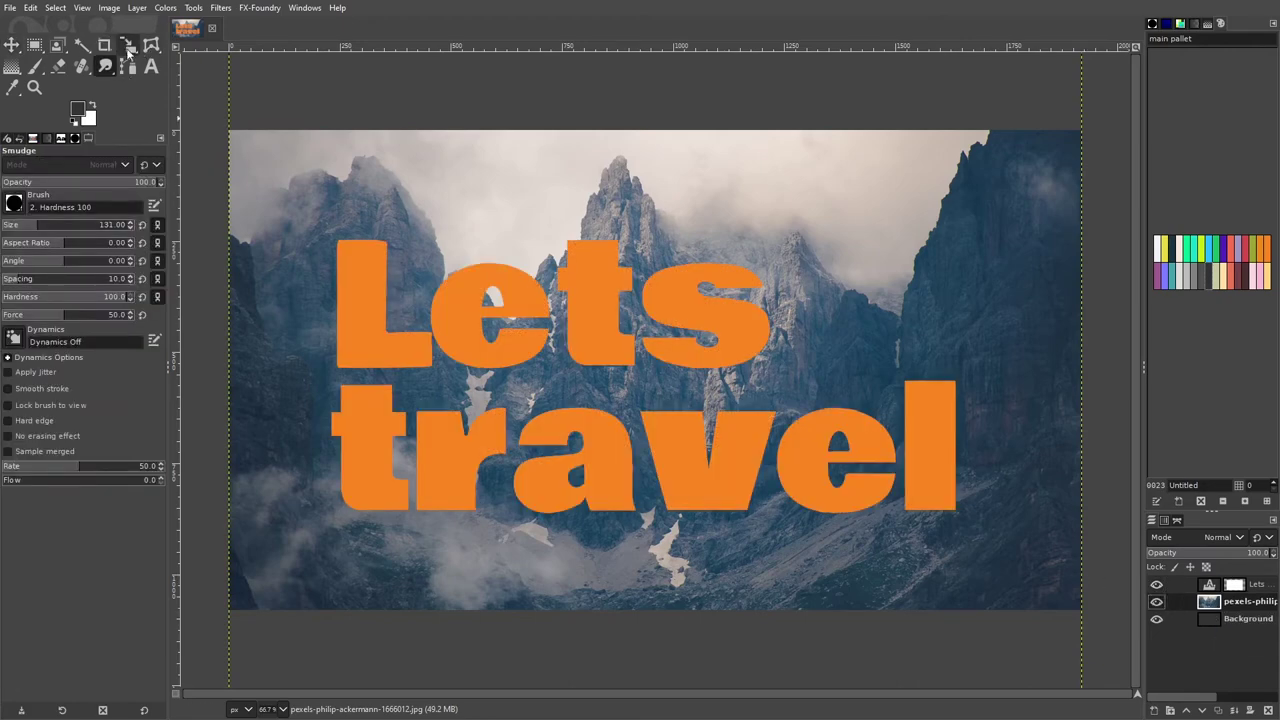
left_click(128, 46)
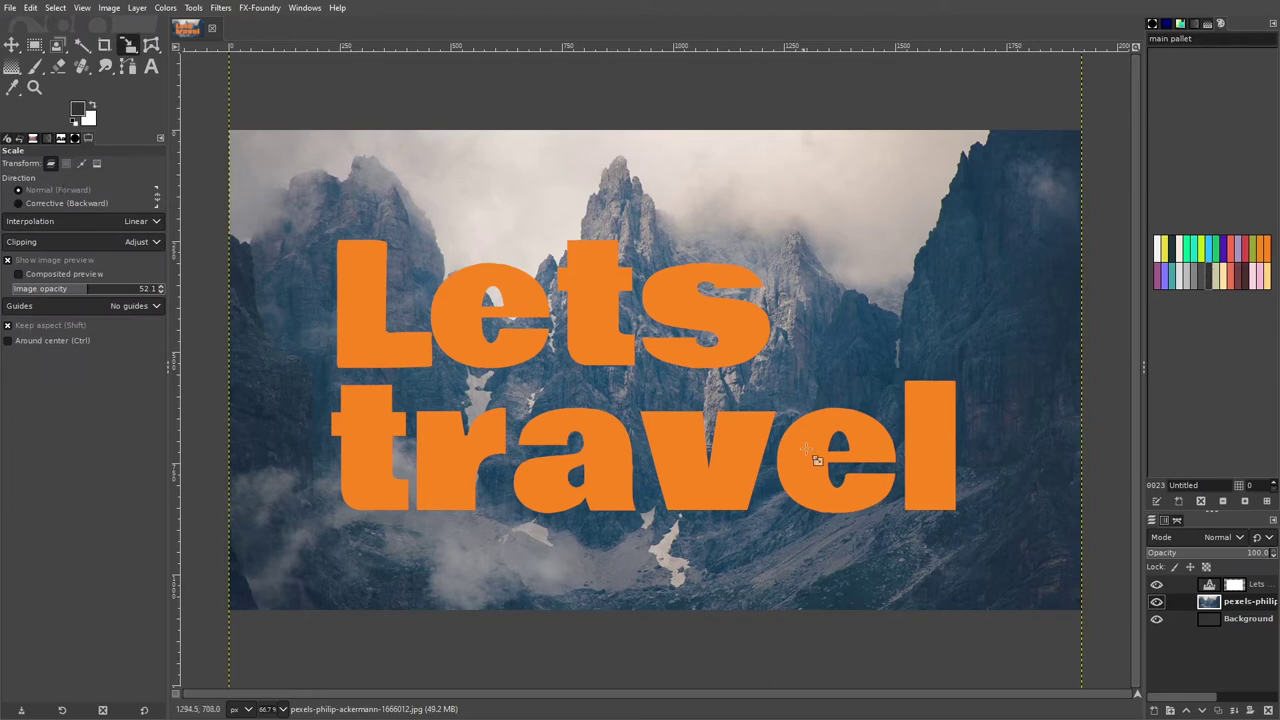
left_click_drag(947, 572, 830, 470)
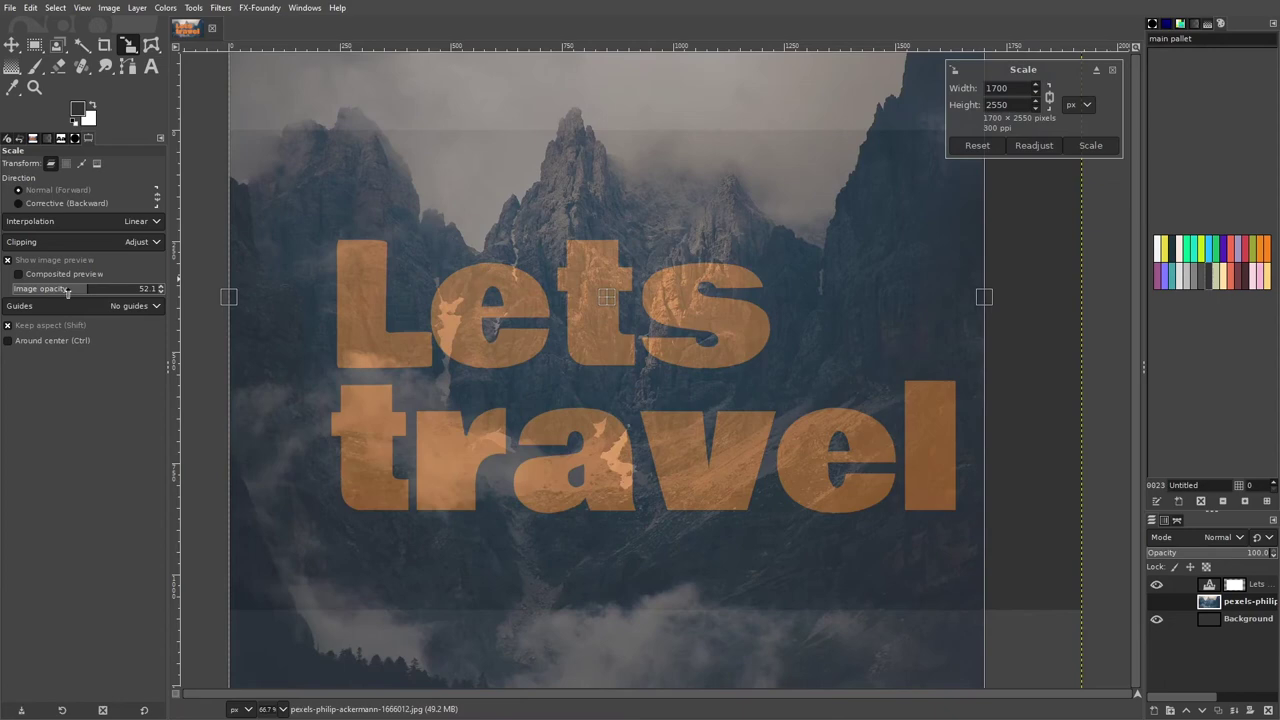
left_click_drag(278, 114, 391, 251)
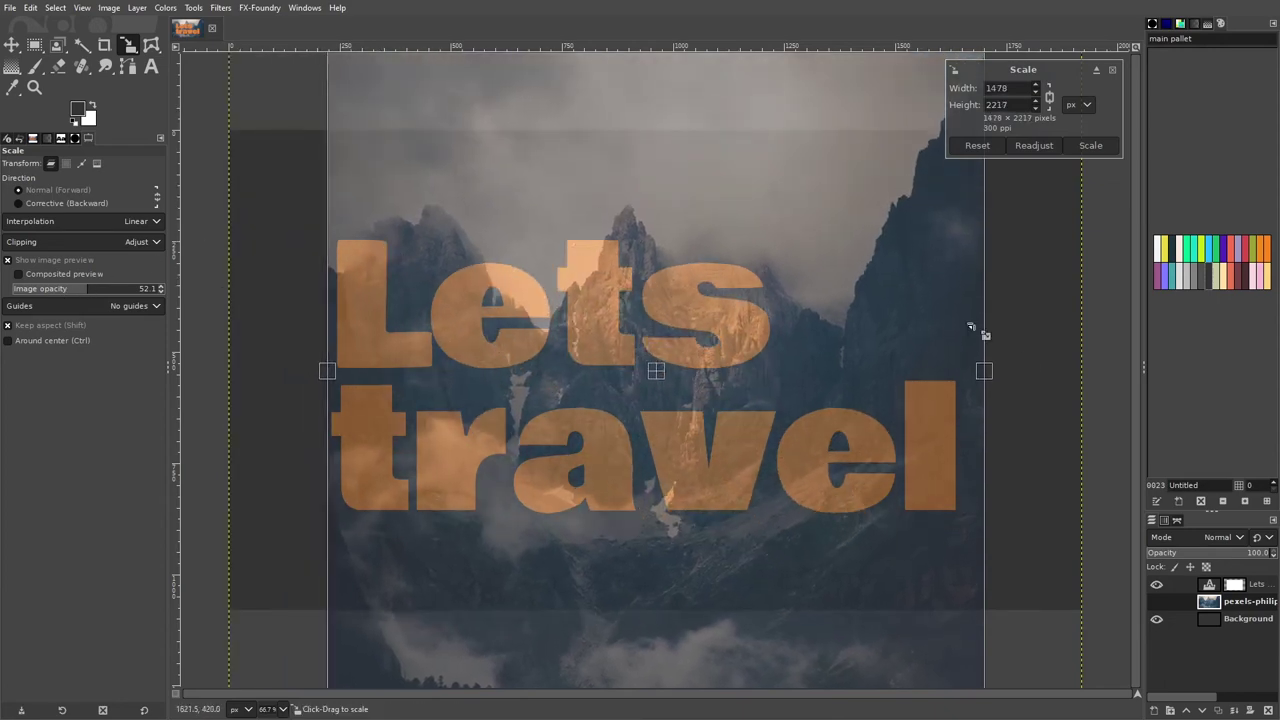
left_click_drag(981, 373, 963, 369)
left_click_drag(645, 371, 639, 421)
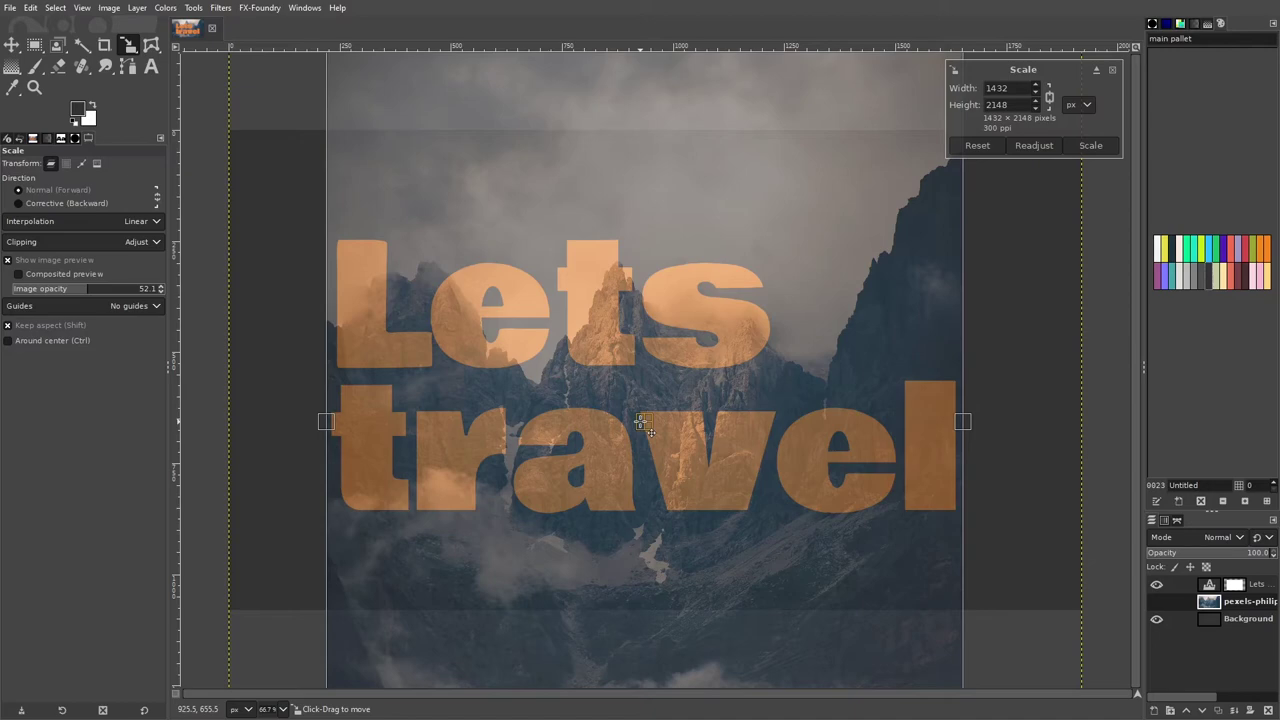
left_click_drag(647, 428, 647, 427)
left_click(1090, 146)
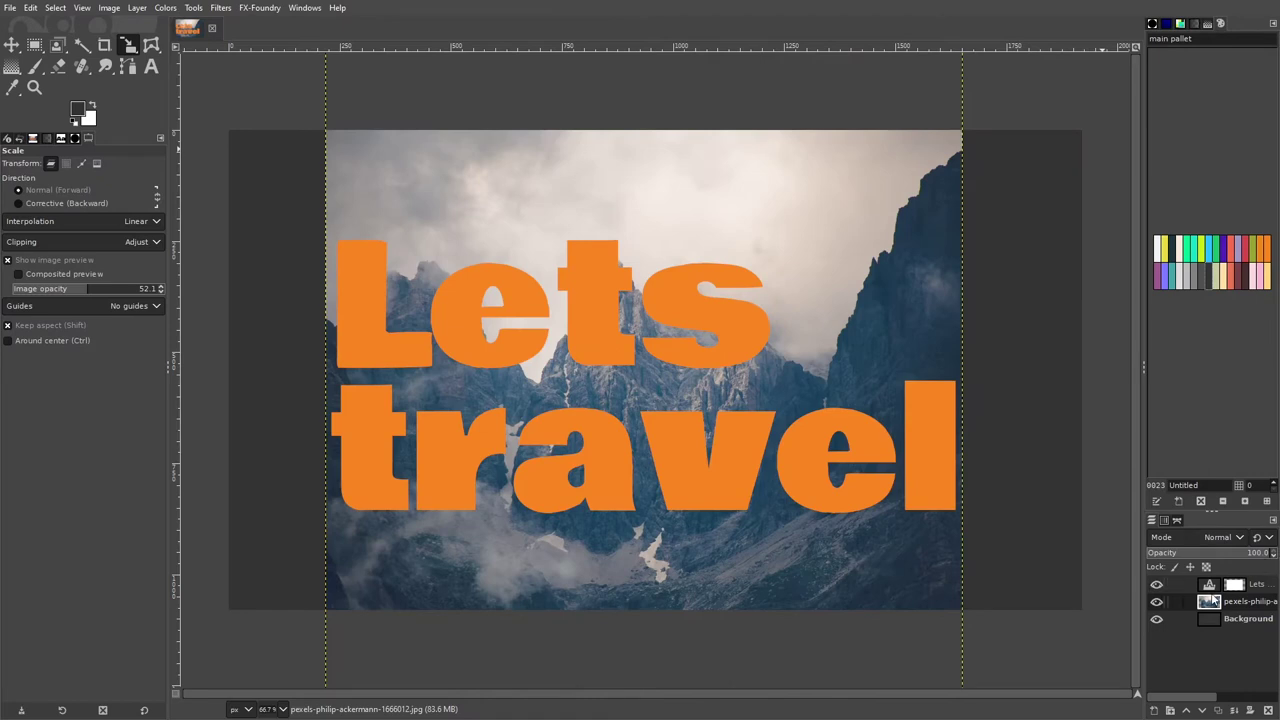
Add a Black (full transparency) layer mask to the mountain photo layer.
right_click(1213, 600)
left_click(1148, 380)
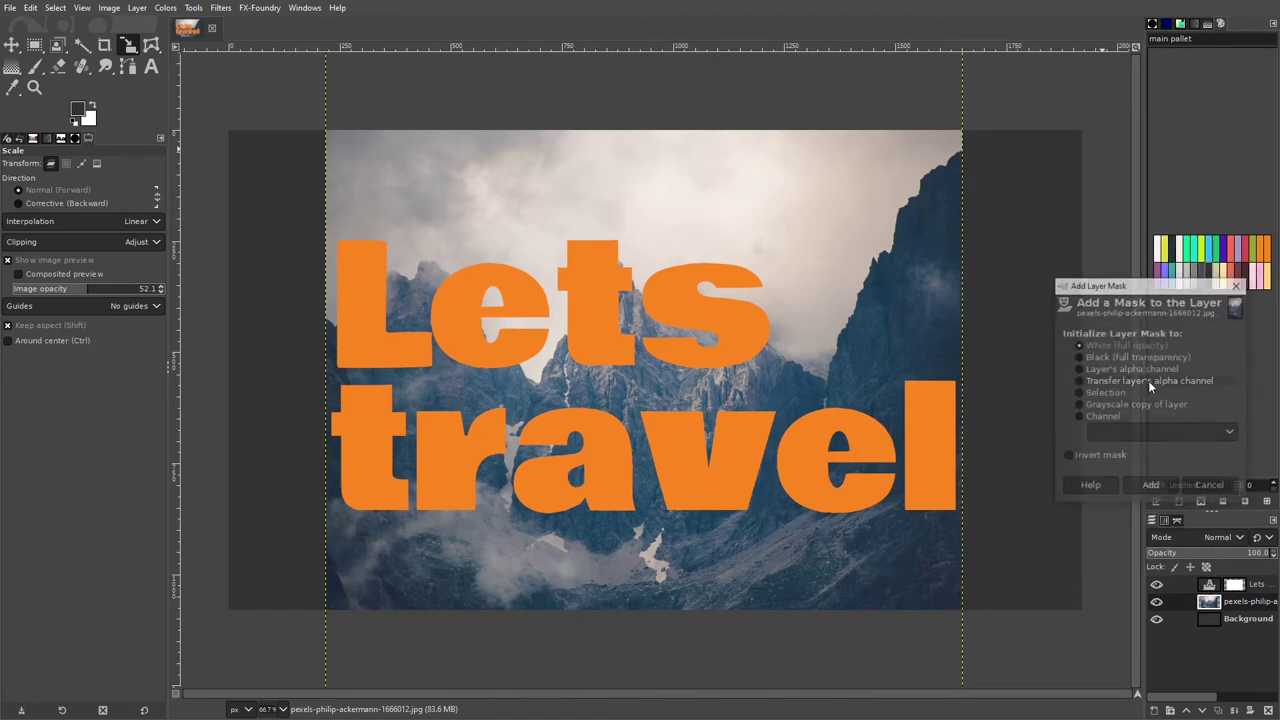
left_click(1126, 362)
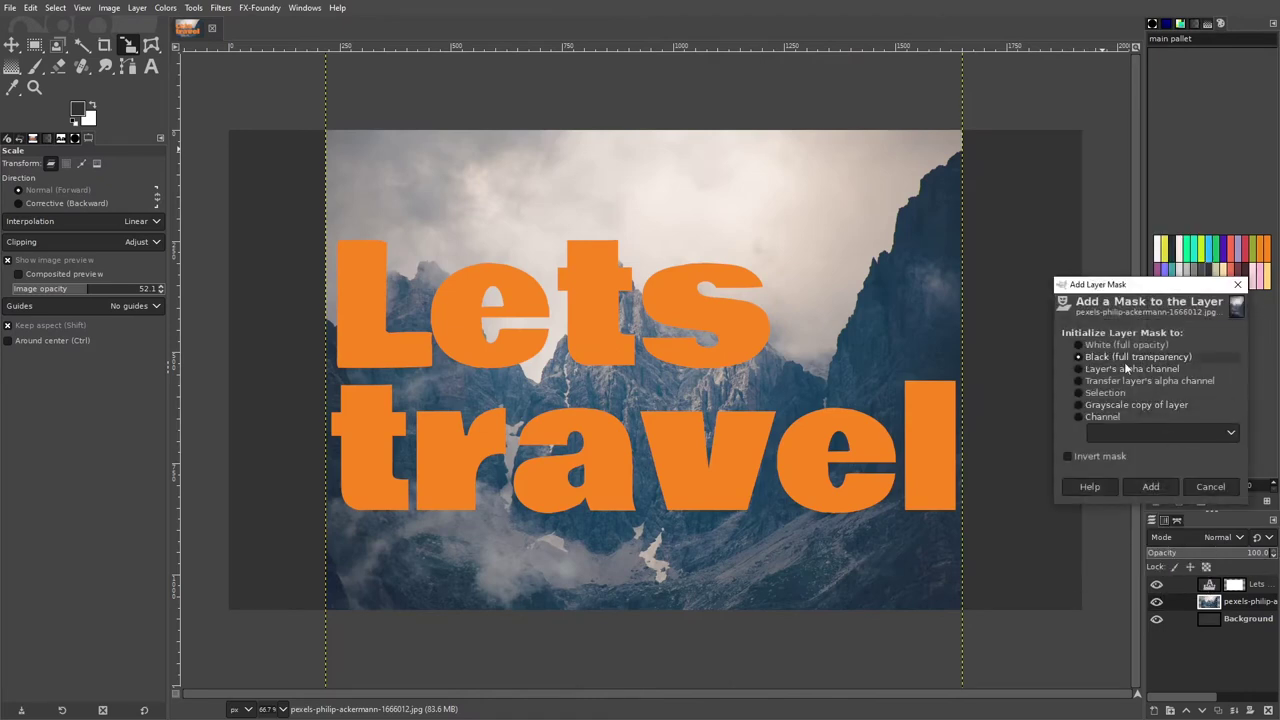
left_click(1162, 487)
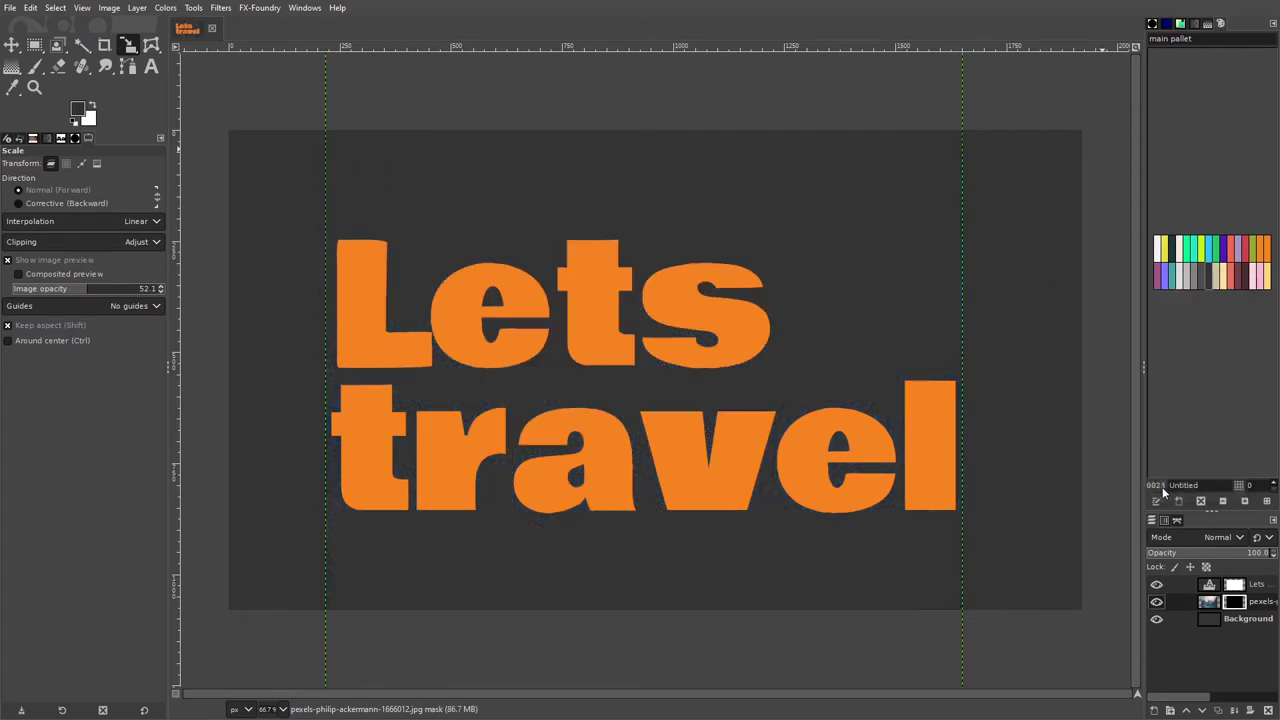
Turn the text layer's alpha into a selection and target the photo layer's mask.
left_click(1211, 588)
right_click(1211, 591)
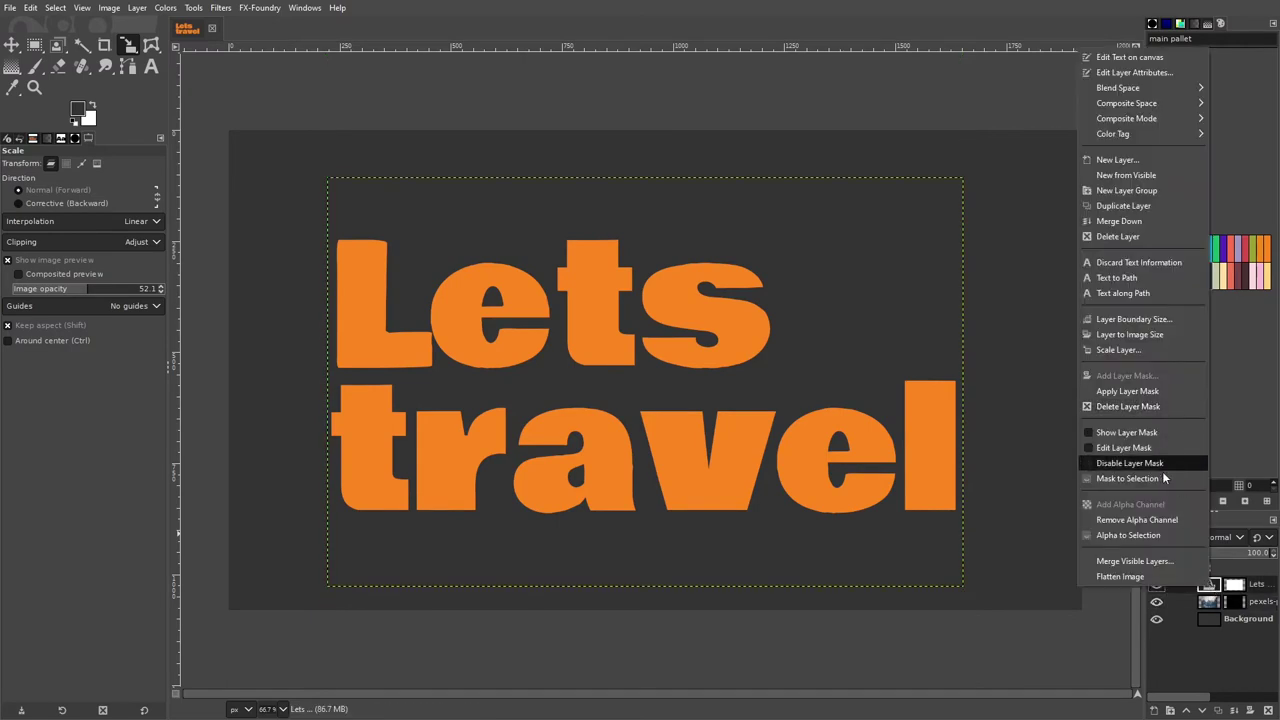
left_click(1167, 536)
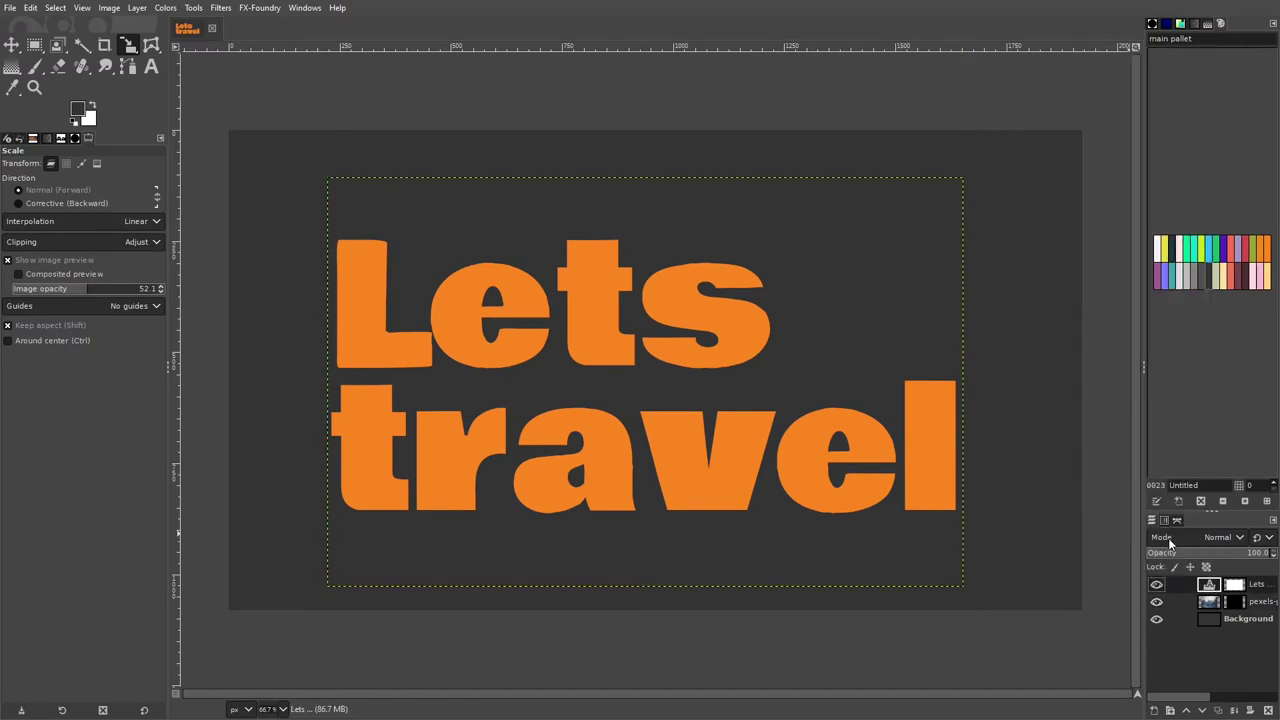
left_click(1234, 600)
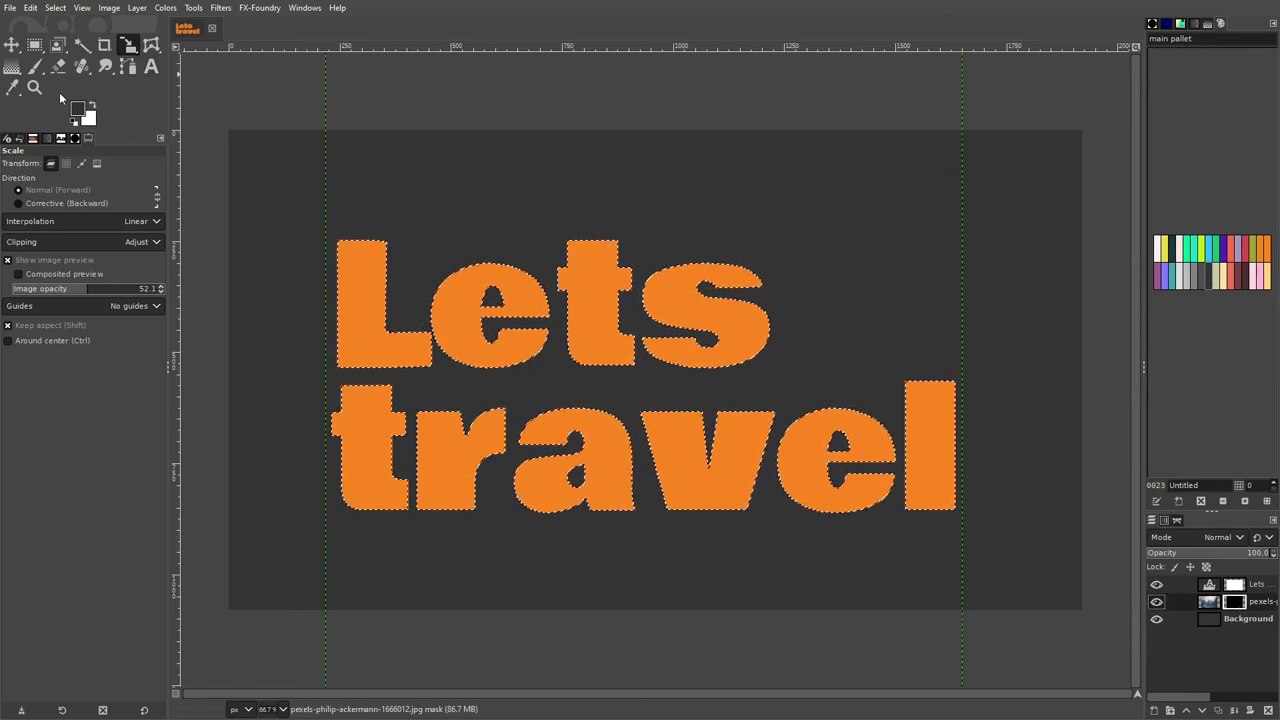
With the Paintbrush active and white as foreground, fill the letter selection on the photo mask.
left_click(75, 124)
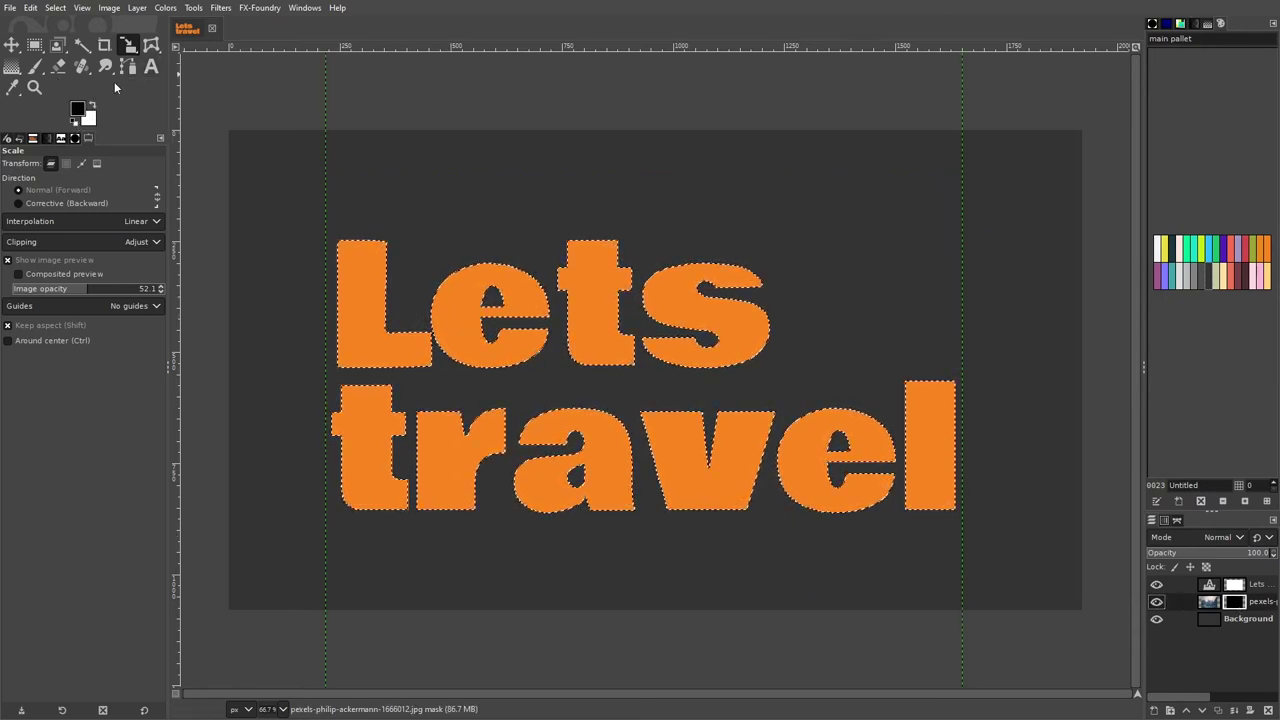
left_click(35, 66)
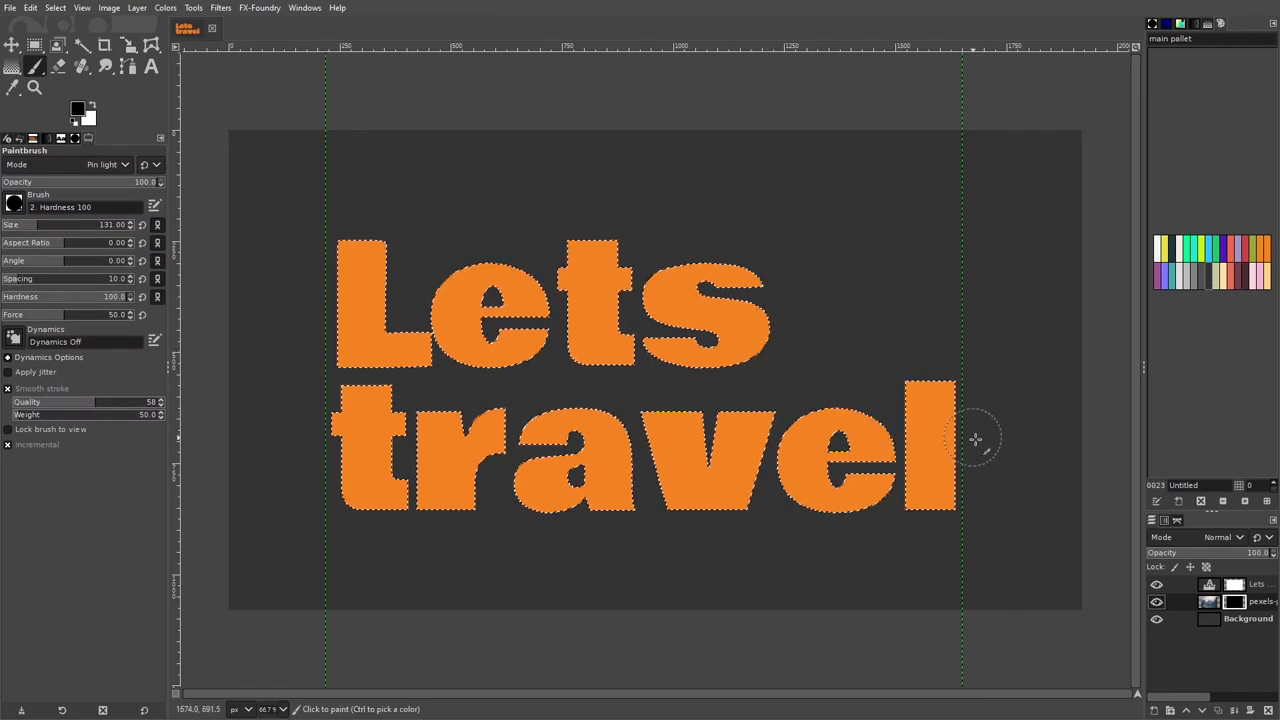
left_click(94, 108)
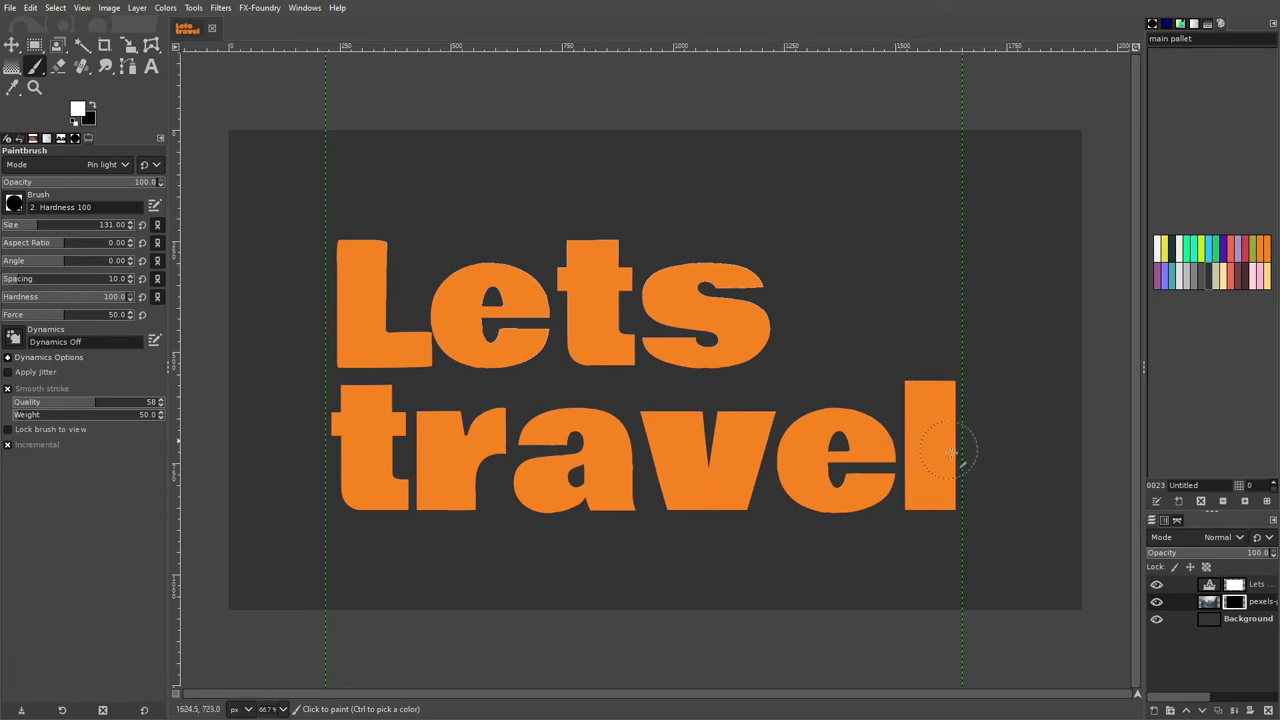
left_click(31, 7)
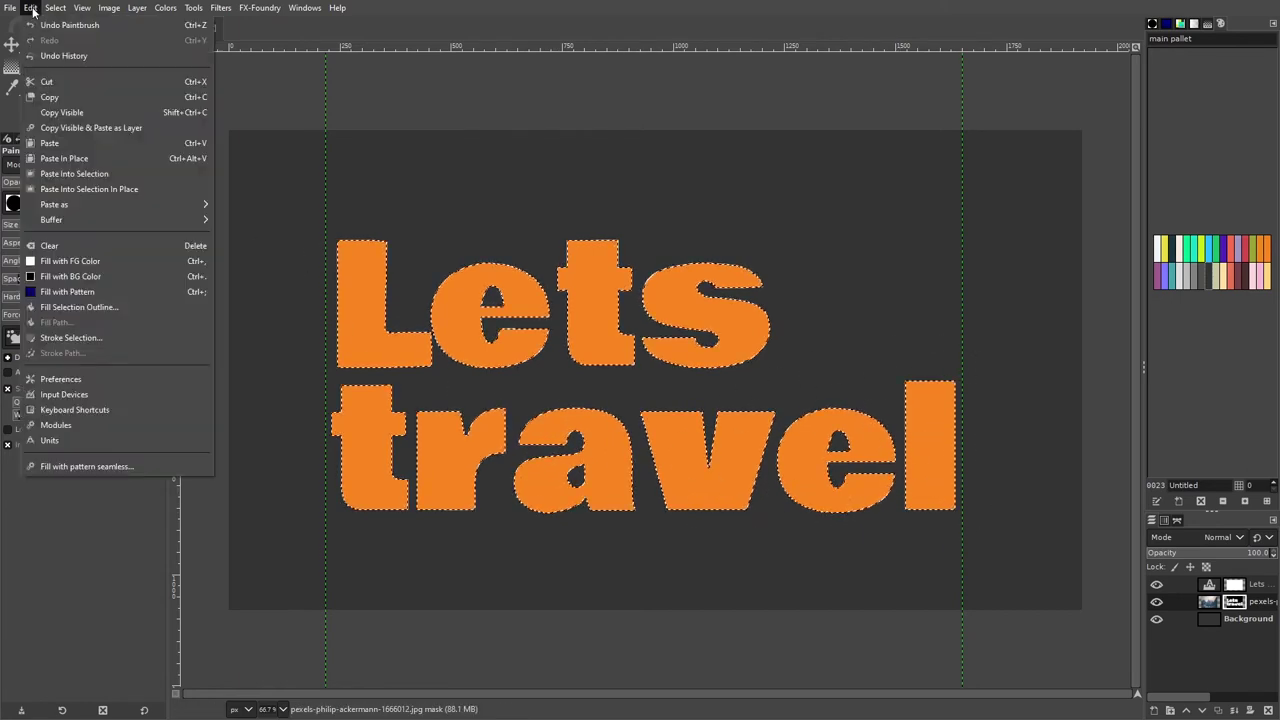
left_click(92, 259)
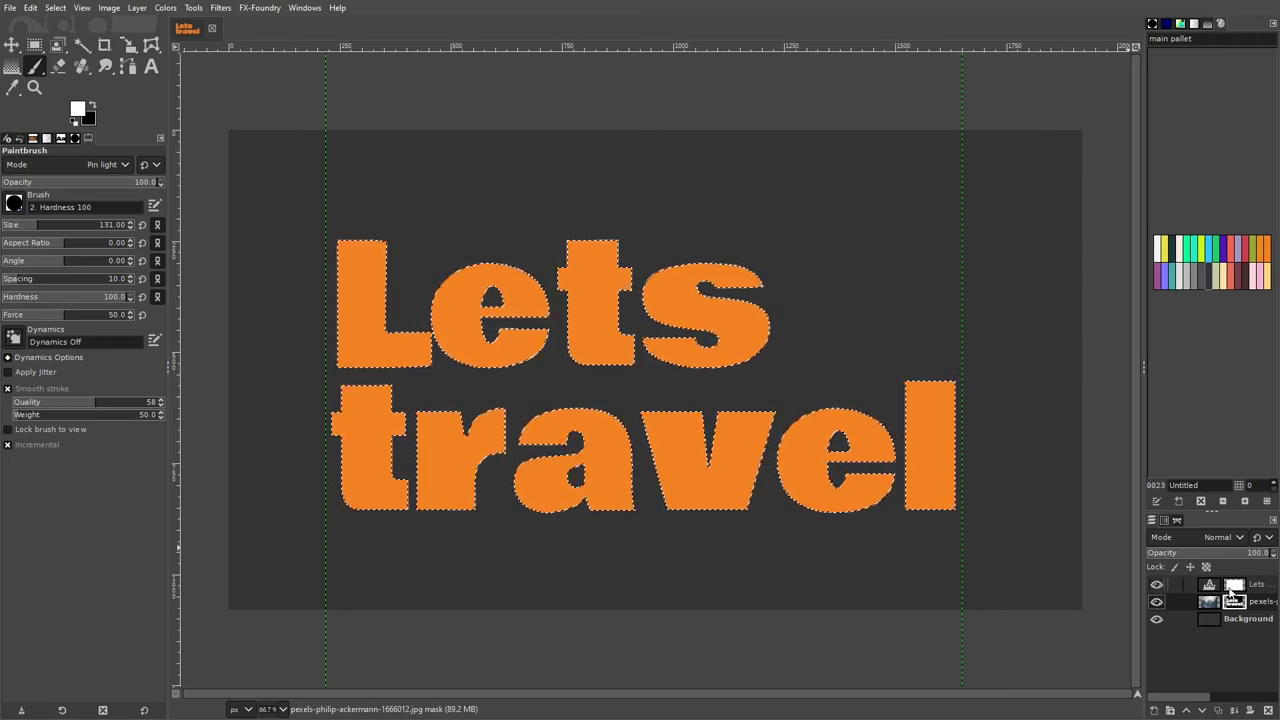
Paint black on the text layer mask over Lets and the r of travel.
left_click(1236, 586)
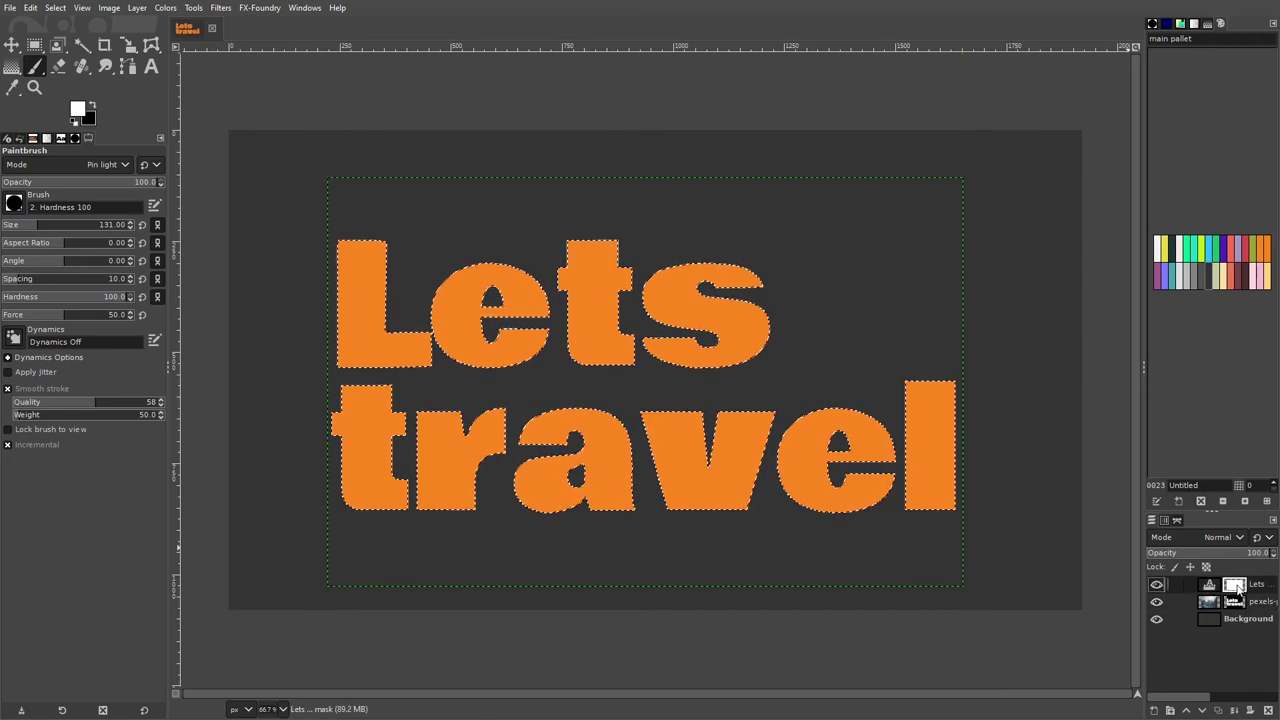
left_click(92, 104)
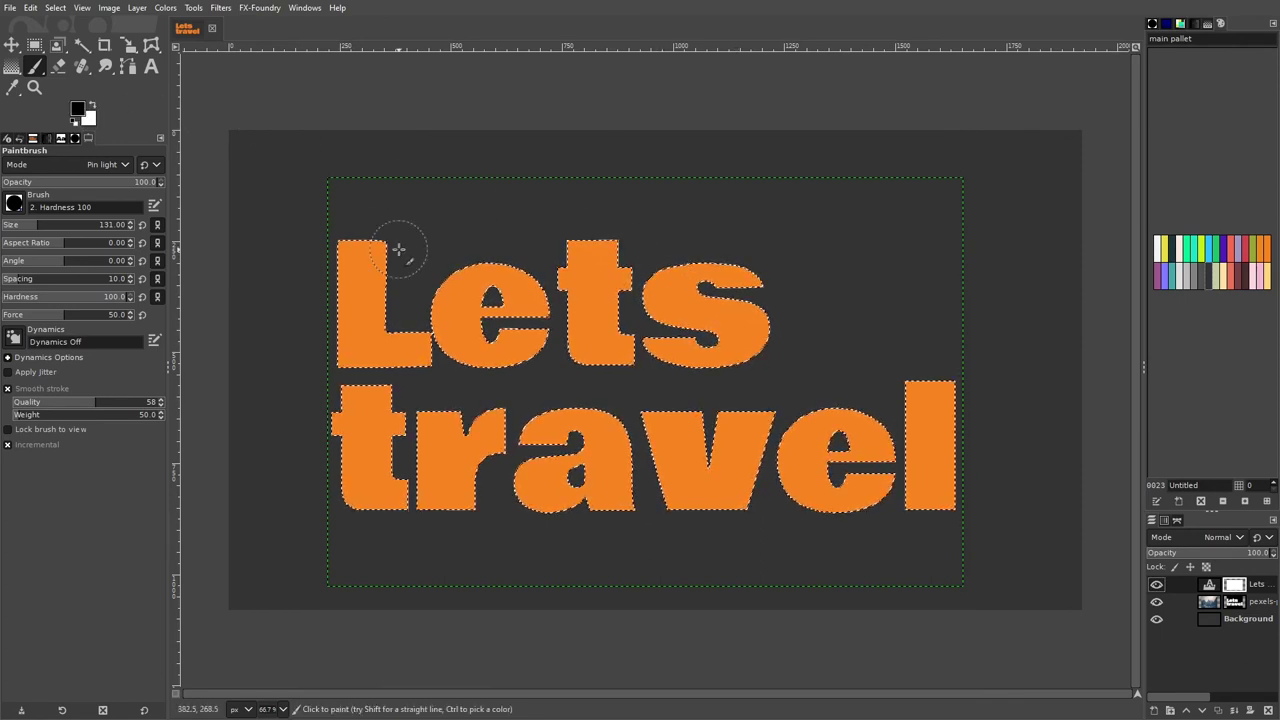
mouse_move(398, 252)
left_mouse_down()
mouse_move(338, 248)
mouse_move(397, 307)
mouse_move(347, 337)
mouse_move(417, 344)
mouse_move(345, 346)
mouse_move(532, 308)
mouse_move(502, 271)
mouse_move(526, 276)
mouse_move(464, 339)
mouse_move(513, 355)
mouse_move(568, 265)
mouse_move(602, 249)
mouse_move(635, 277)
mouse_move(637, 297)
mouse_move(597, 322)
mouse_move(625, 345)
mouse_move(579, 341)
mouse_move(698, 327)
mouse_move(693, 285)
mouse_move(707, 266)
mouse_move(760, 290)
left_mouse_up()
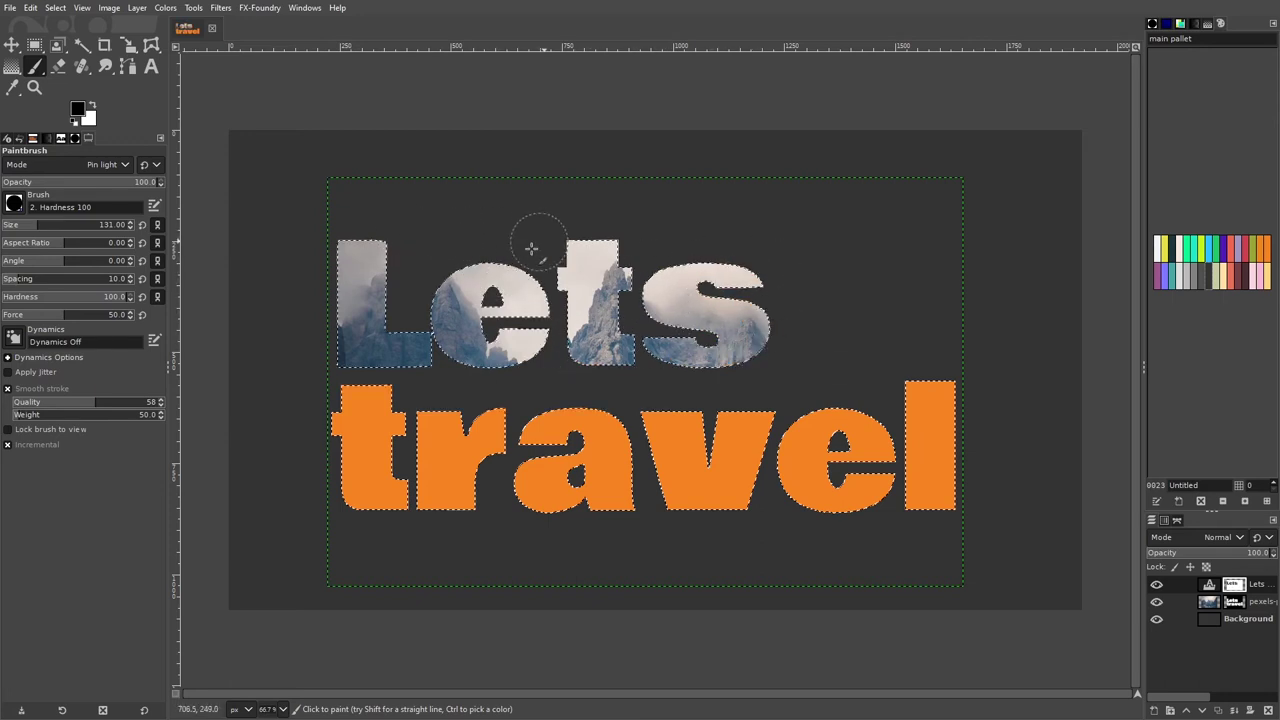
mouse_move(458, 412)
left_mouse_down()
mouse_move(451, 440)
mouse_move(441, 422)
mouse_move(468, 428)
mouse_move(467, 461)
mouse_move(485, 462)
mouse_move(492, 418)
mouse_move(440, 440)
mouse_move(442, 490)
mouse_move(467, 491)
mouse_move(420, 495)
mouse_move(445, 512)
left_mouse_up()
With a smaller brush, reveal the photo through the a and e, then select Background.
key("bracketleft")
key("bracketleft")
key("bracketleft")
key("bracketleft")
key("bracketleft")
key("bracketleft")
key("bracketleft")
key("bracketleft")
key("bracketleft")
key("bracketleft")
key("bracketleft")
key("bracketleft")
key("bracketleft")
key("bracketleft")
key("bracketleft")
key("bracketleft")
key("bracketleft")
key("bracketleft")
key("bracketleft")
key("bracketleft")
key("bracketleft")
key("bracketleft")
key("bracketleft")
key("bracketleft")
key("bracketleft")
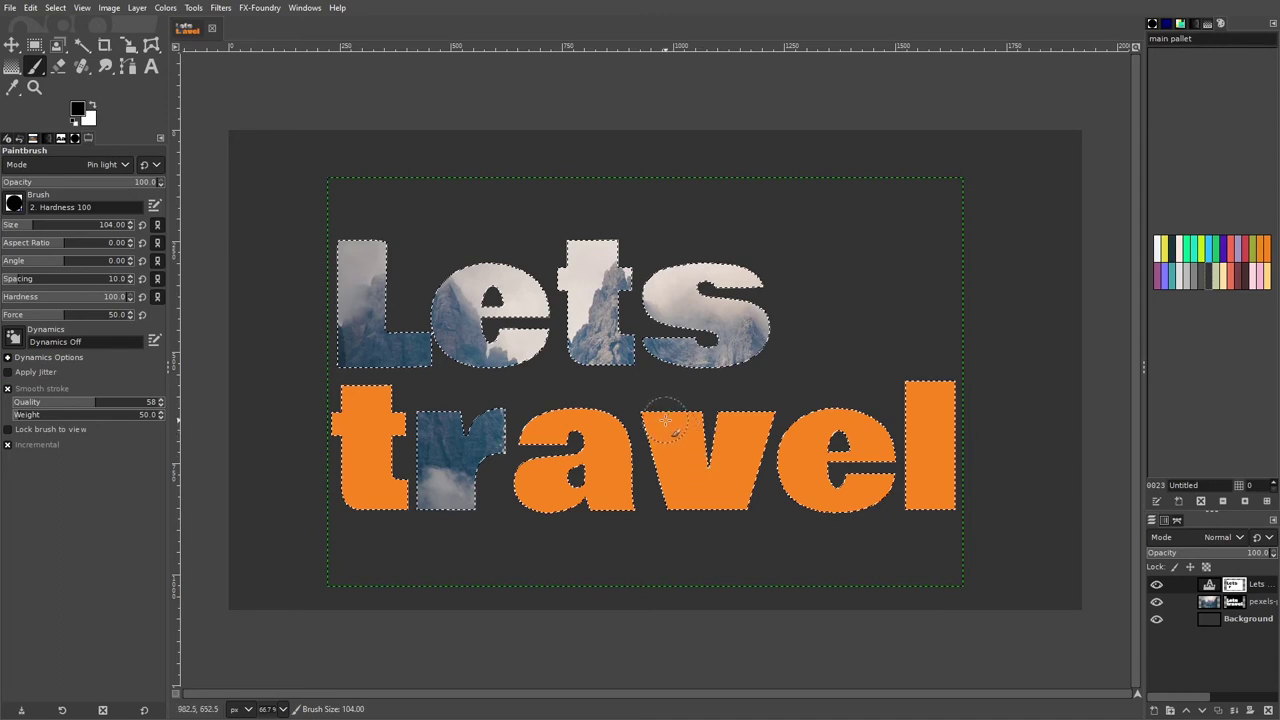
left_click_drag(548, 428, 556, 449)
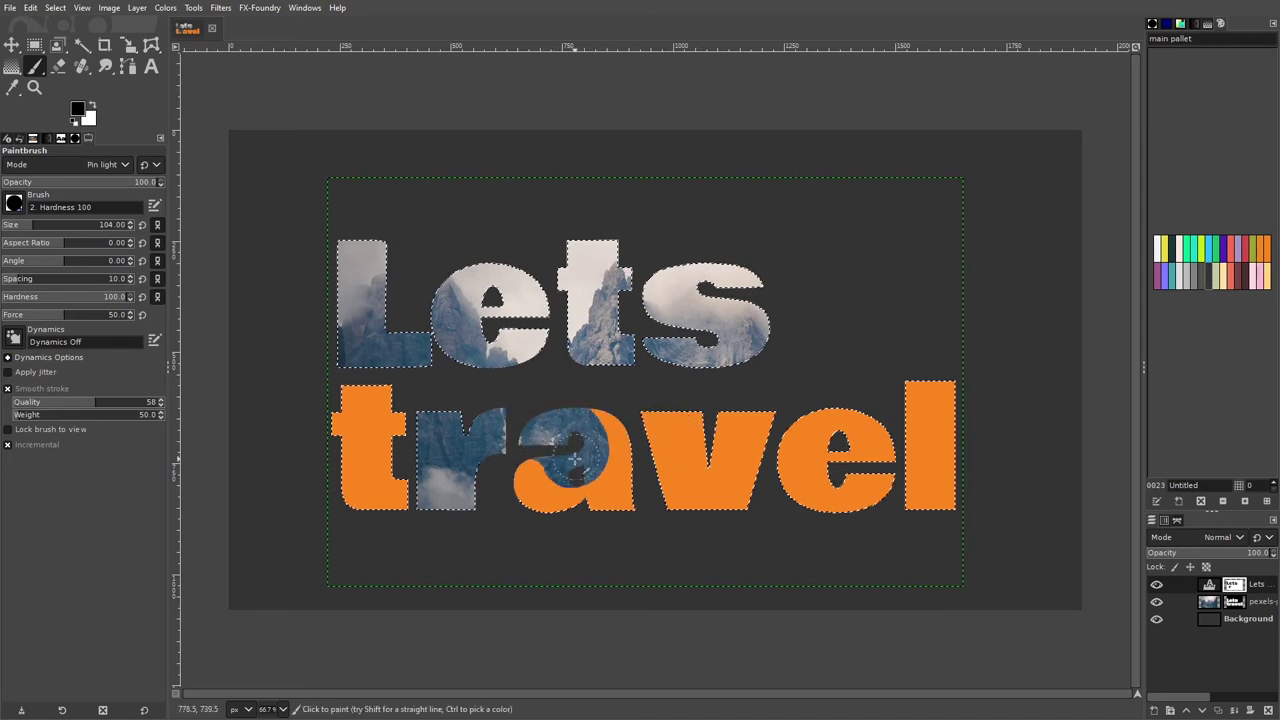
mouse_move(575, 458)
left_mouse_down()
mouse_move(609, 457)
mouse_move(605, 443)
mouse_move(603, 480)
mouse_move(526, 489)
mouse_move(622, 503)
mouse_move(601, 434)
mouse_move(551, 482)
mouse_move(533, 476)
mouse_move(607, 424)
mouse_move(625, 465)
left_mouse_up()
mouse_move(820, 480)
left_mouse_down()
mouse_move(808, 455)
mouse_move(800, 482)
mouse_move(795, 472)
mouse_move(823, 423)
mouse_move(857, 430)
mouse_move(878, 462)
mouse_move(862, 489)
mouse_move(815, 503)
mouse_move(788, 448)
mouse_move(806, 429)
mouse_move(880, 462)
mouse_move(888, 436)
mouse_move(835, 517)
mouse_move(826, 452)
left_mouse_up()
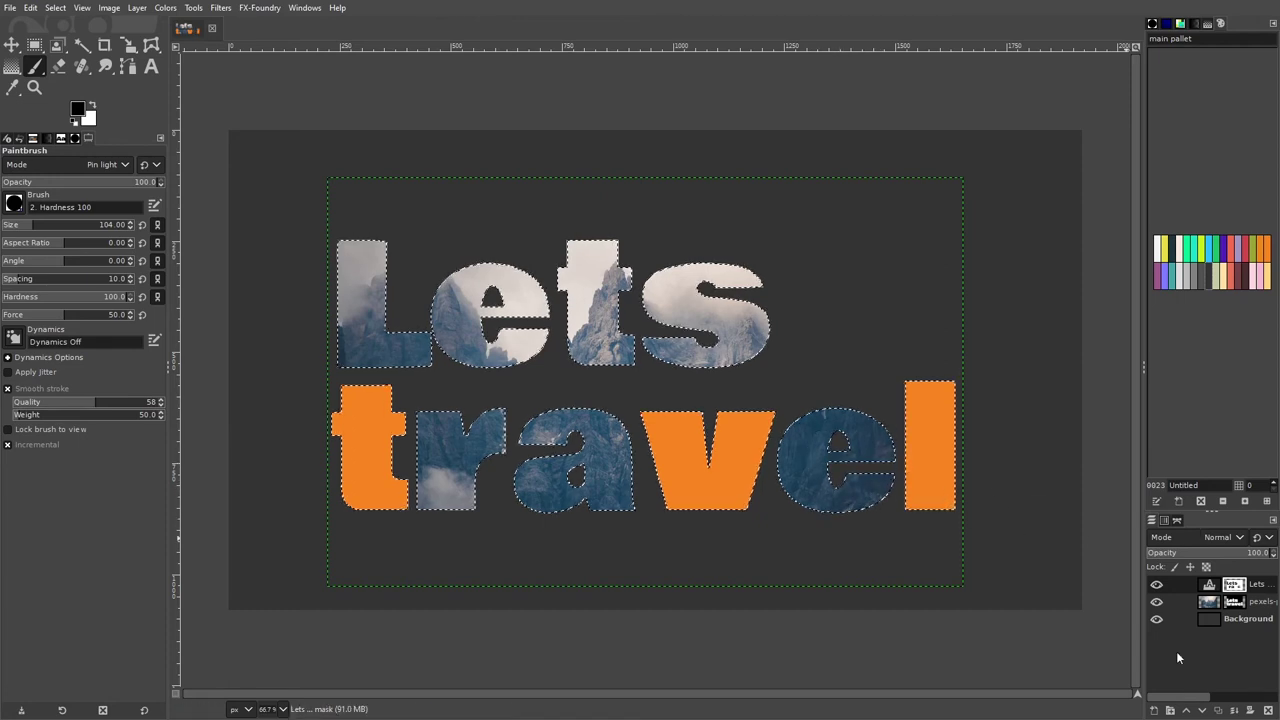
left_click(1206, 618)
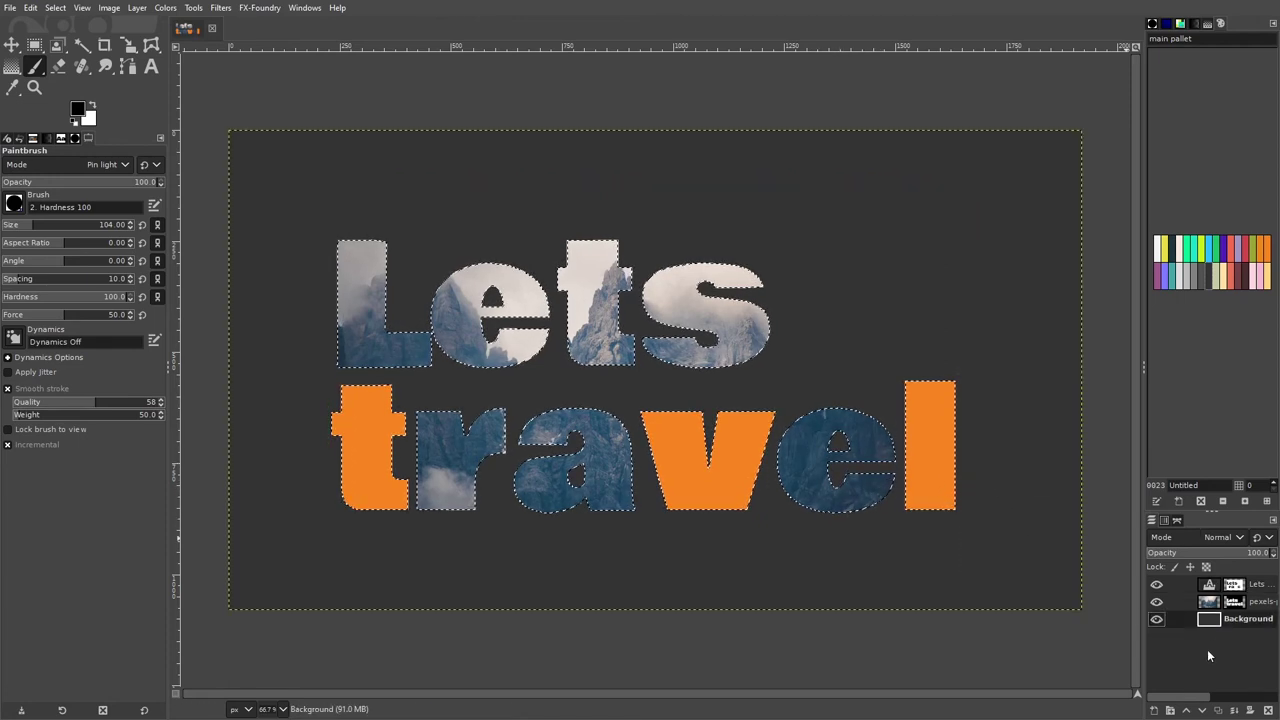
Deselect all, put a New from Visible copy at the top, and add an empty transparent layer above it.
left_click(55, 8)
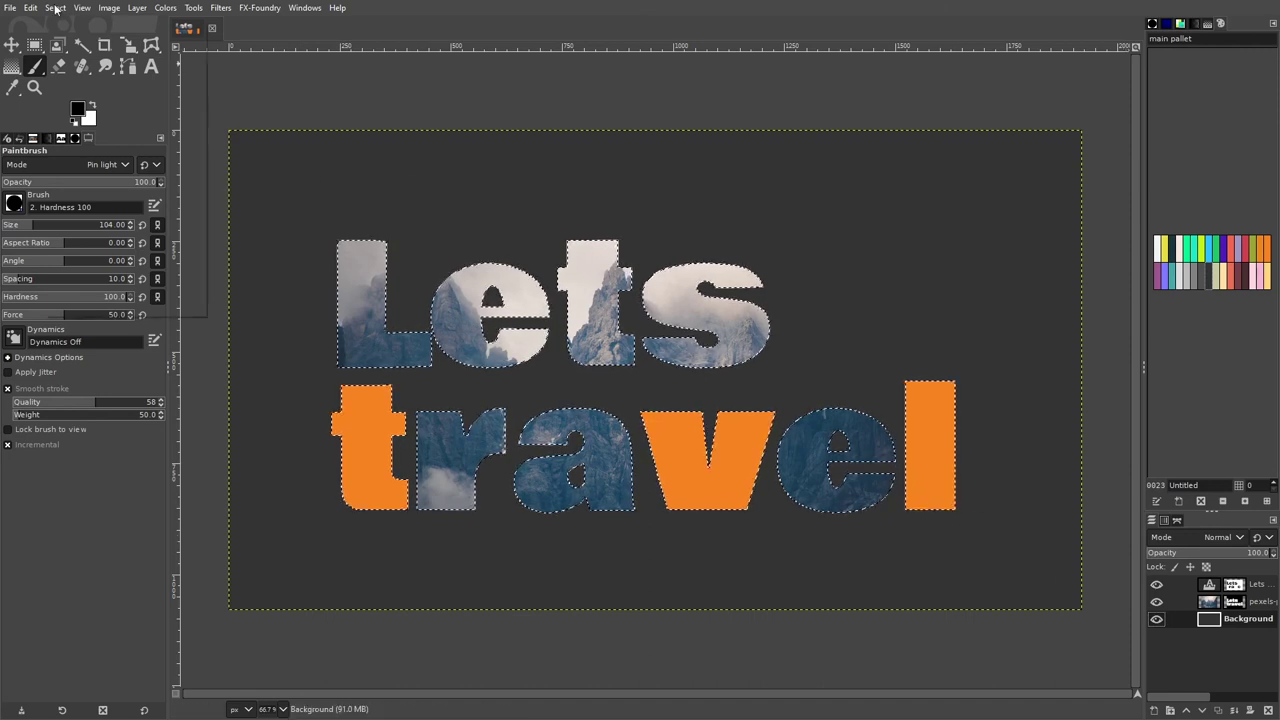
left_click(60, 55)
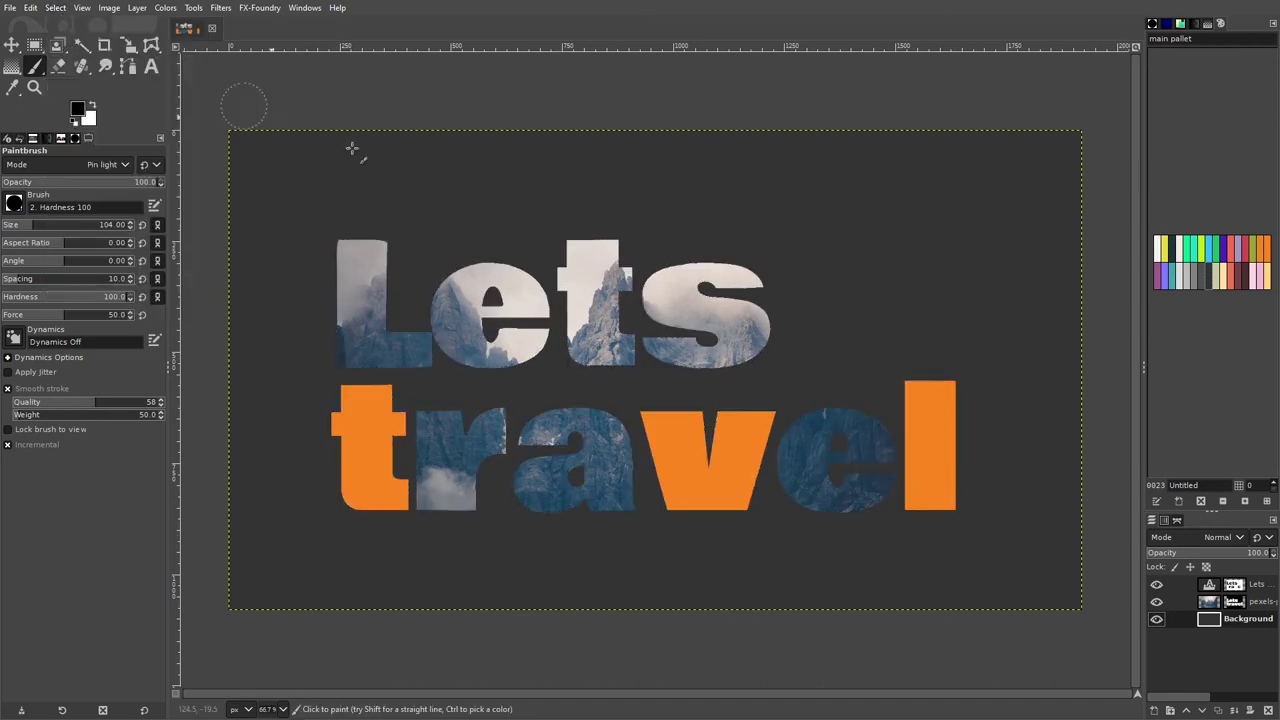
right_click(1211, 661)
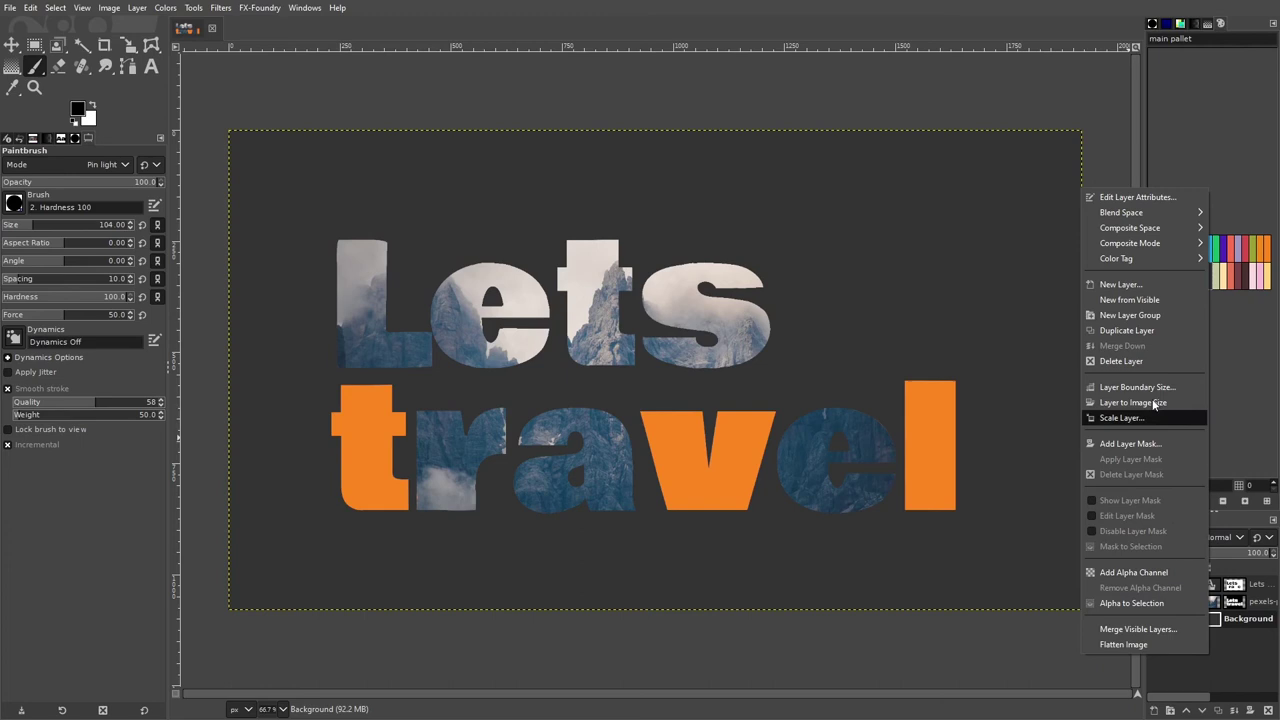
left_click(1170, 301)
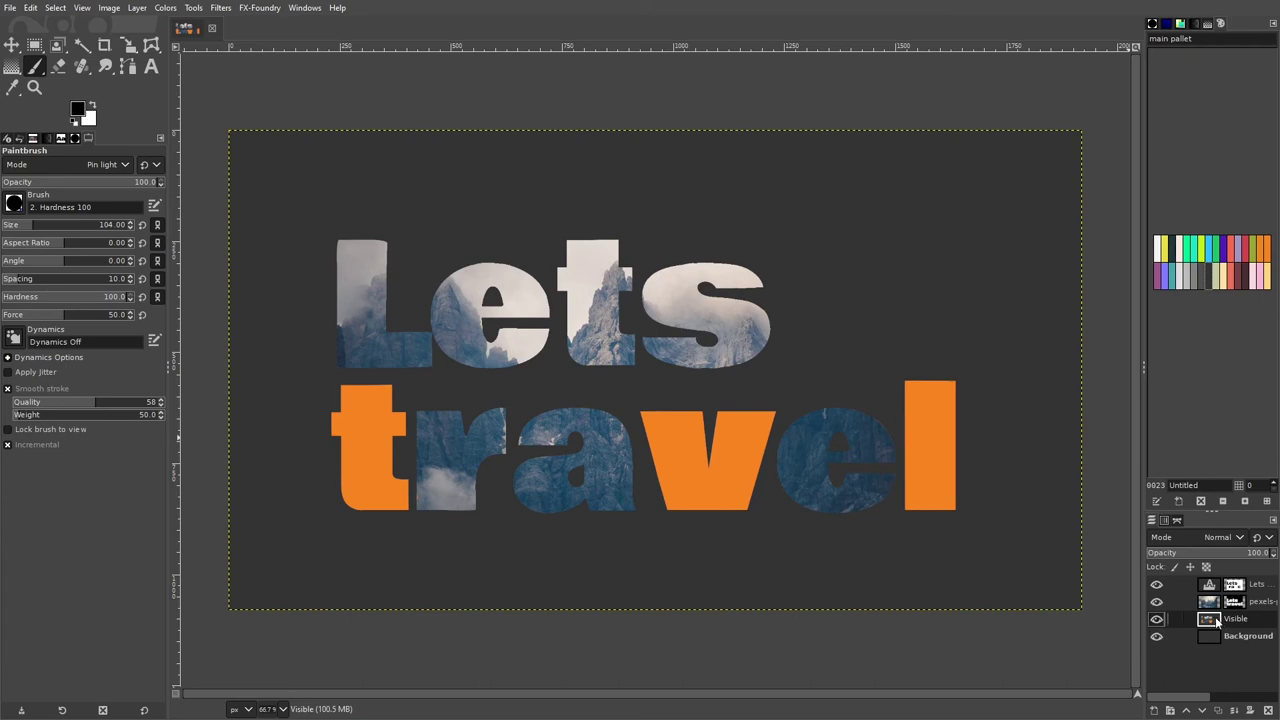
left_click_drag(1216, 622, 1208, 586)
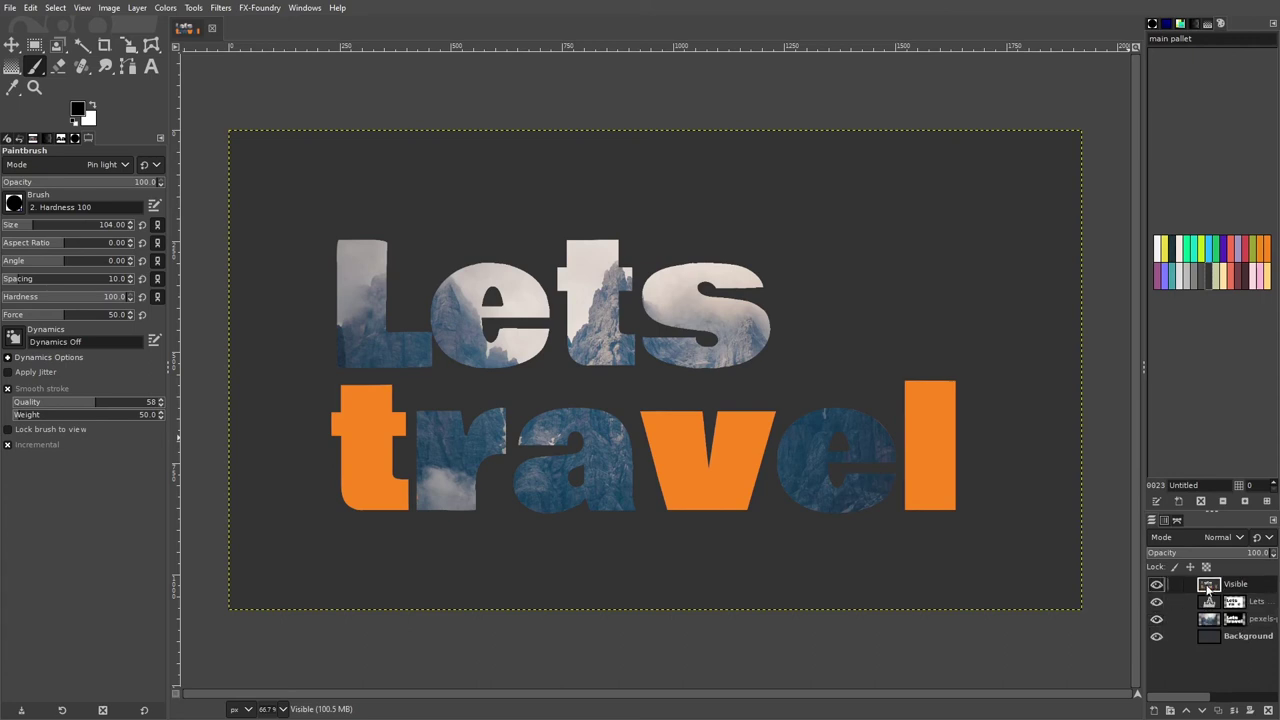
left_click(1155, 710)
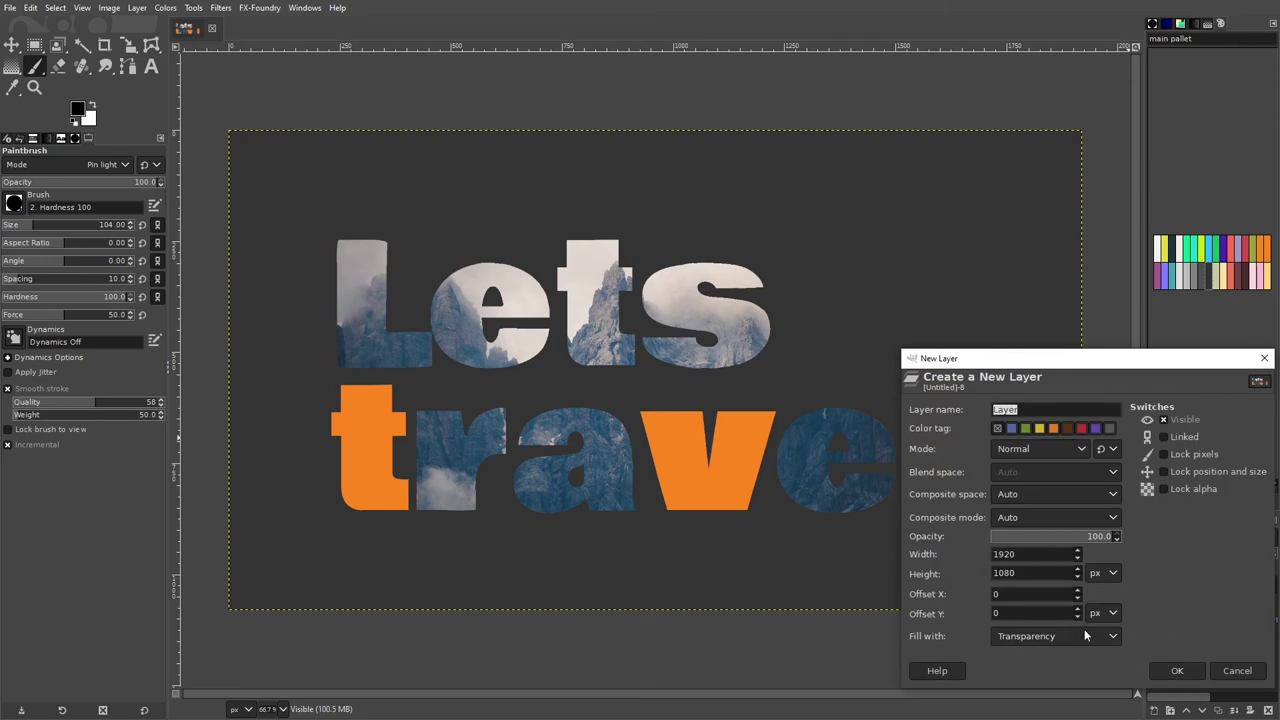
left_click(1177, 670)
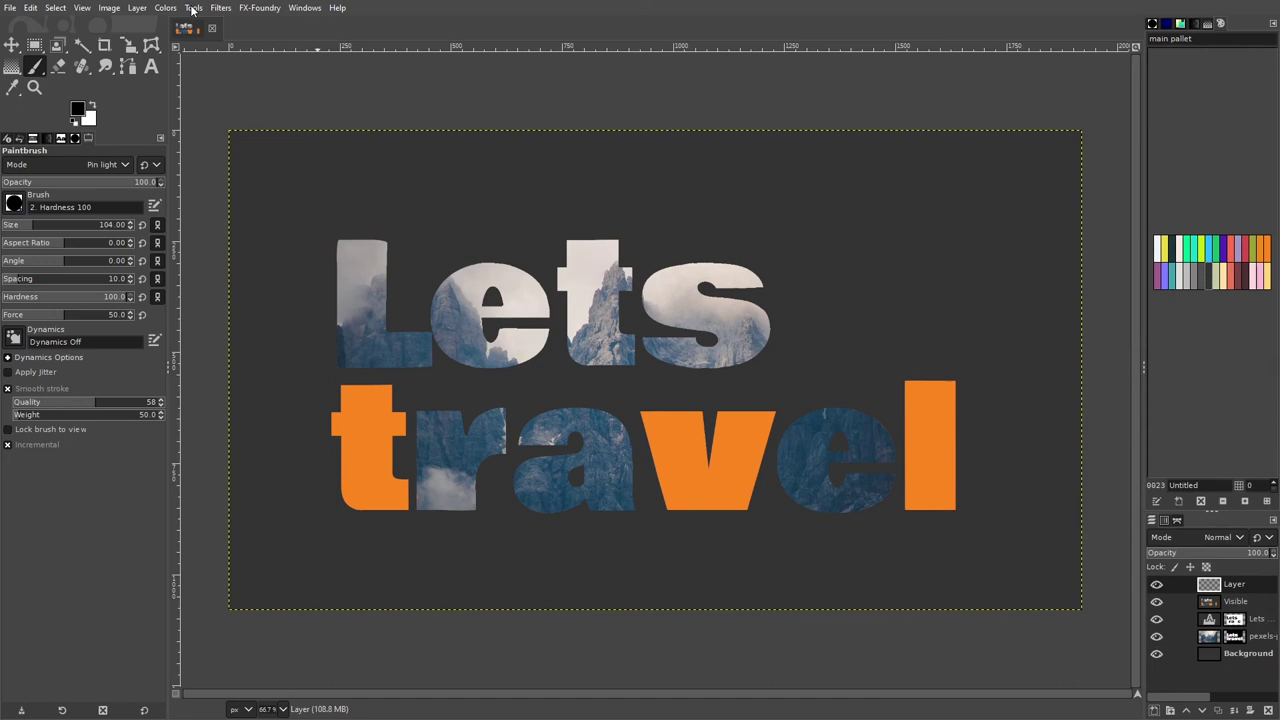
Render Cell Noise across the empty layer with Scale raised to about 8.6.
left_click(221, 8)
mouse_move(331, 278)
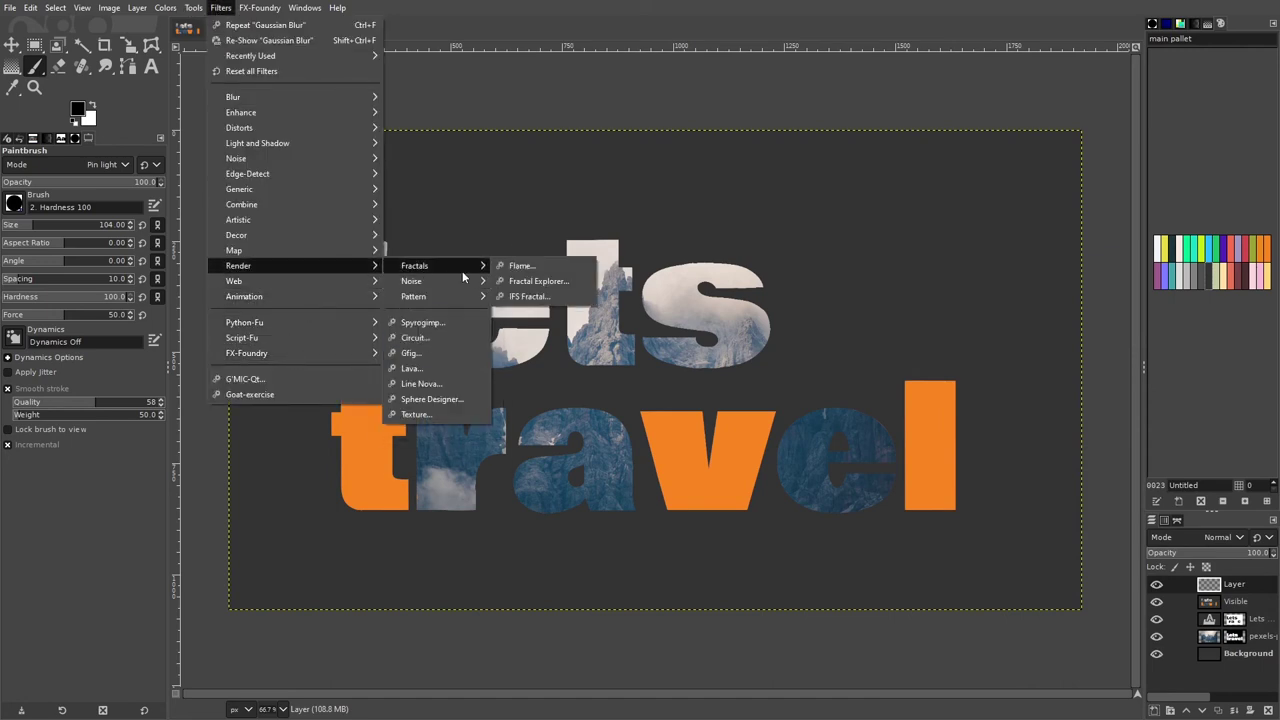
mouse_move(473, 282)
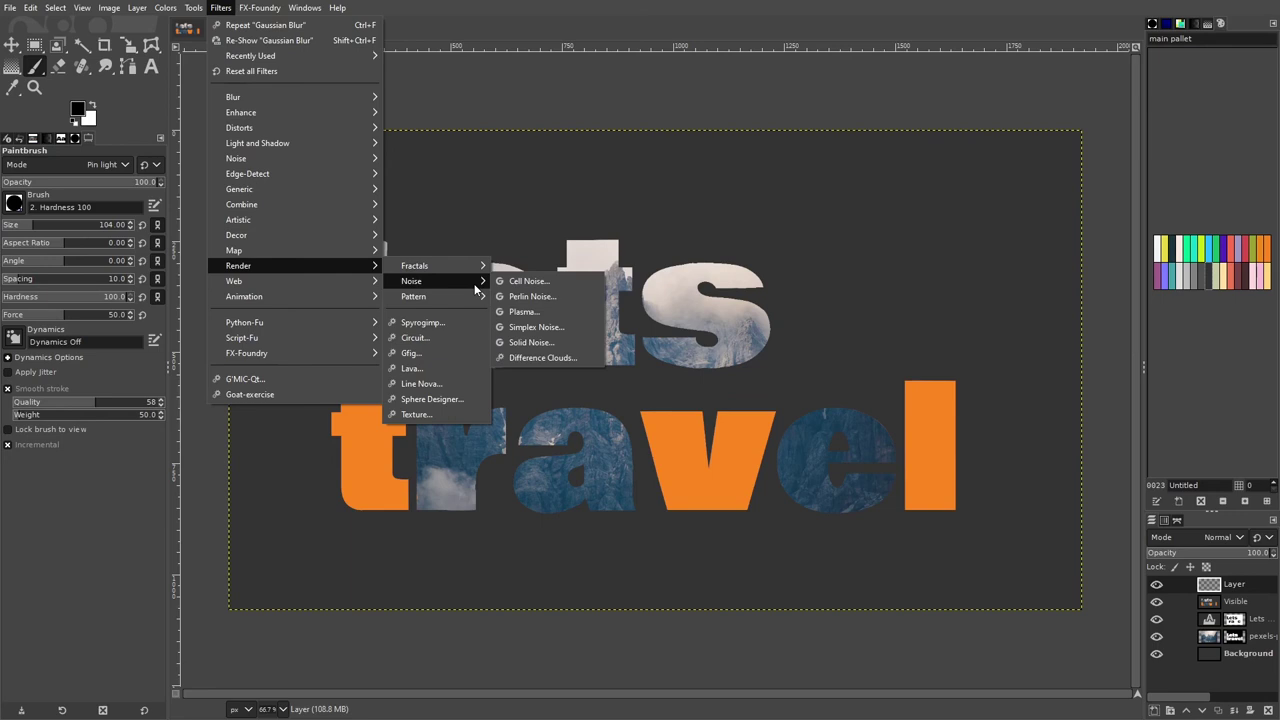
left_click(520, 282)
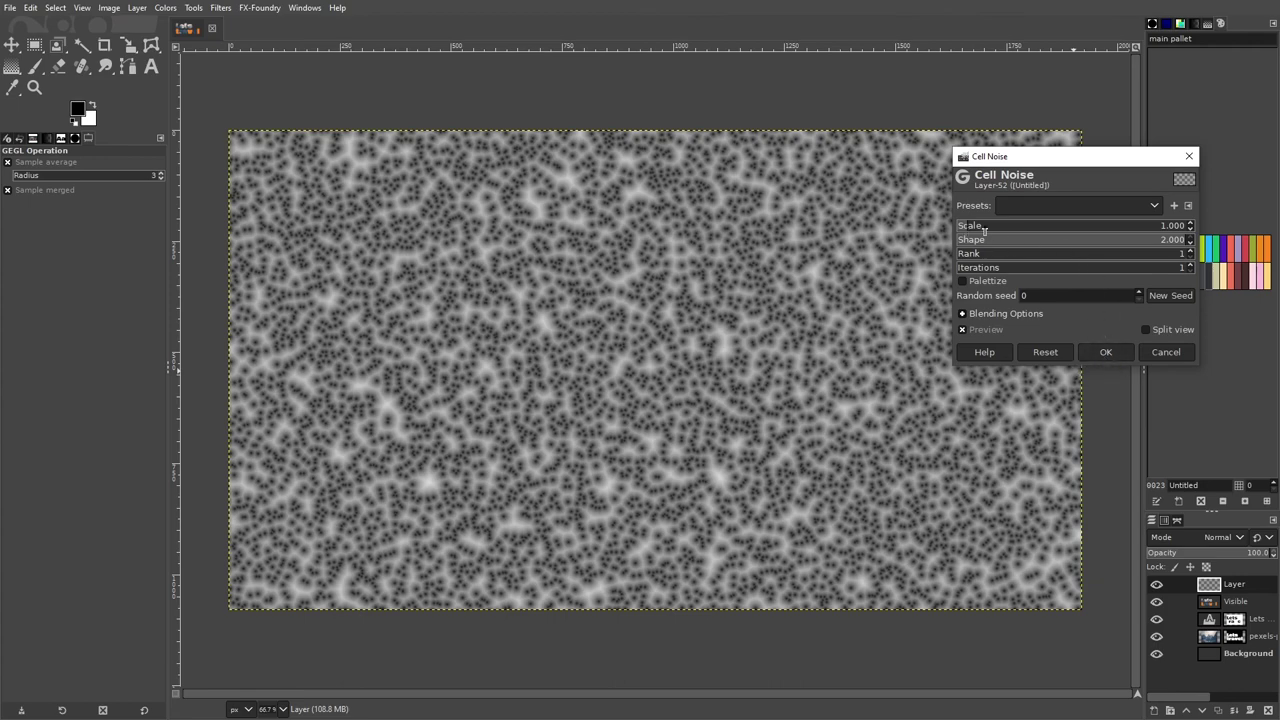
left_click_drag(968, 227, 1055, 229)
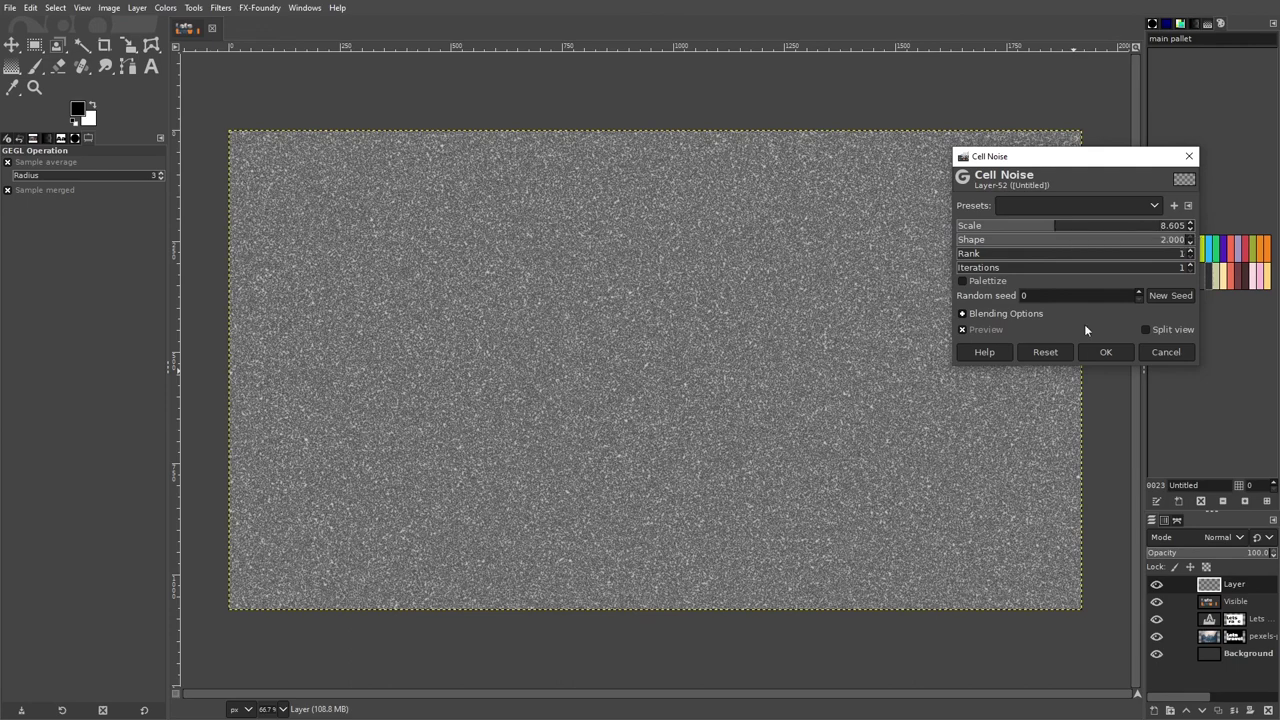
left_click(1106, 352)
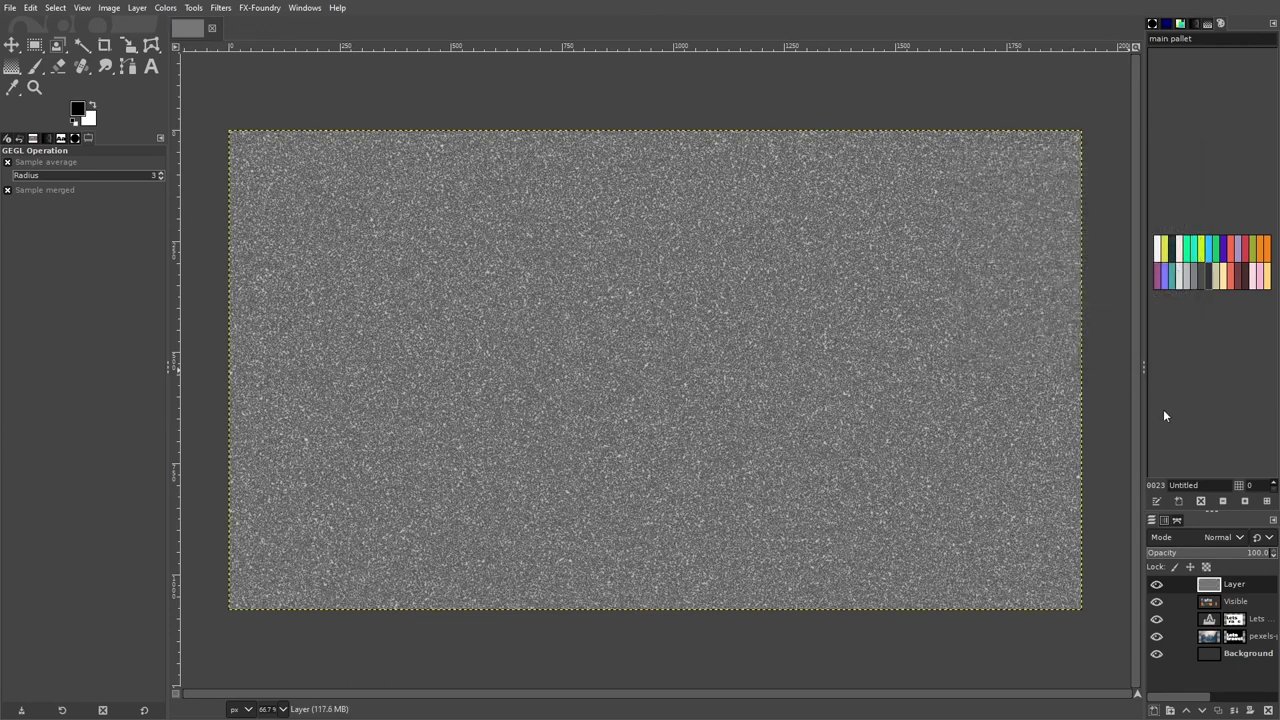
Set the noise layer to Overlay mode at about 77.3 opacity.
left_click(1233, 540)
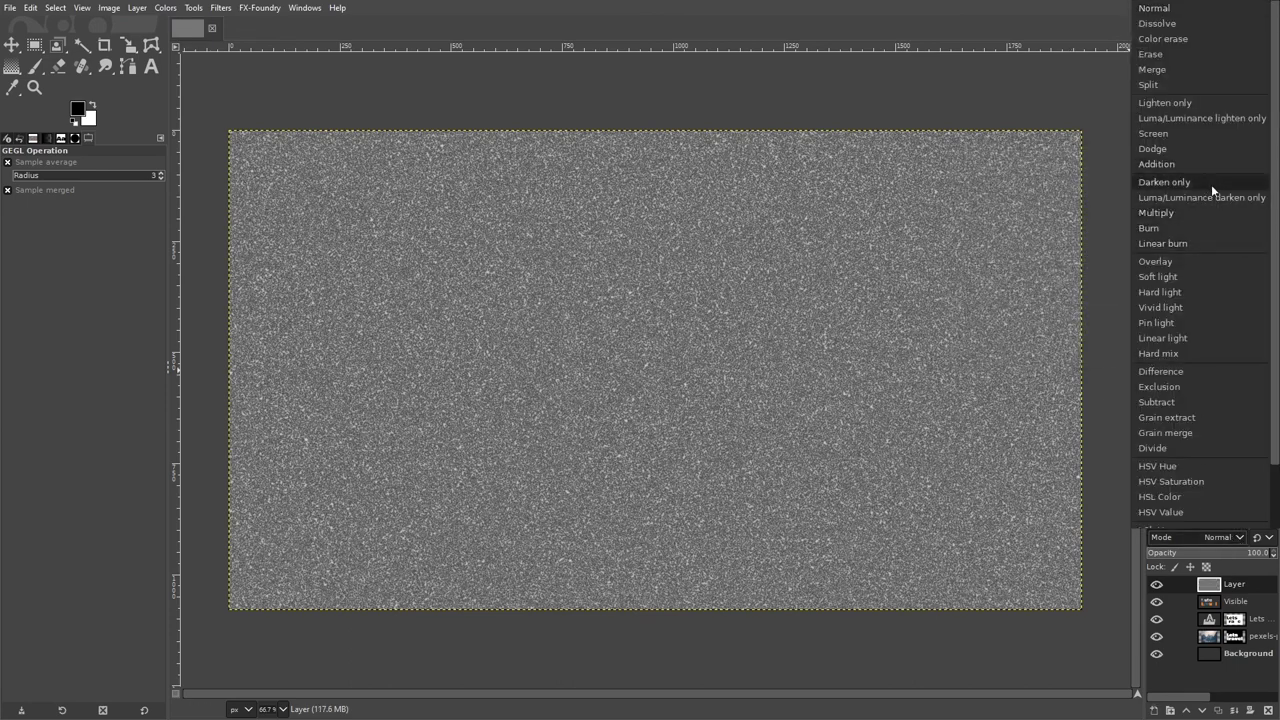
left_click(1190, 262)
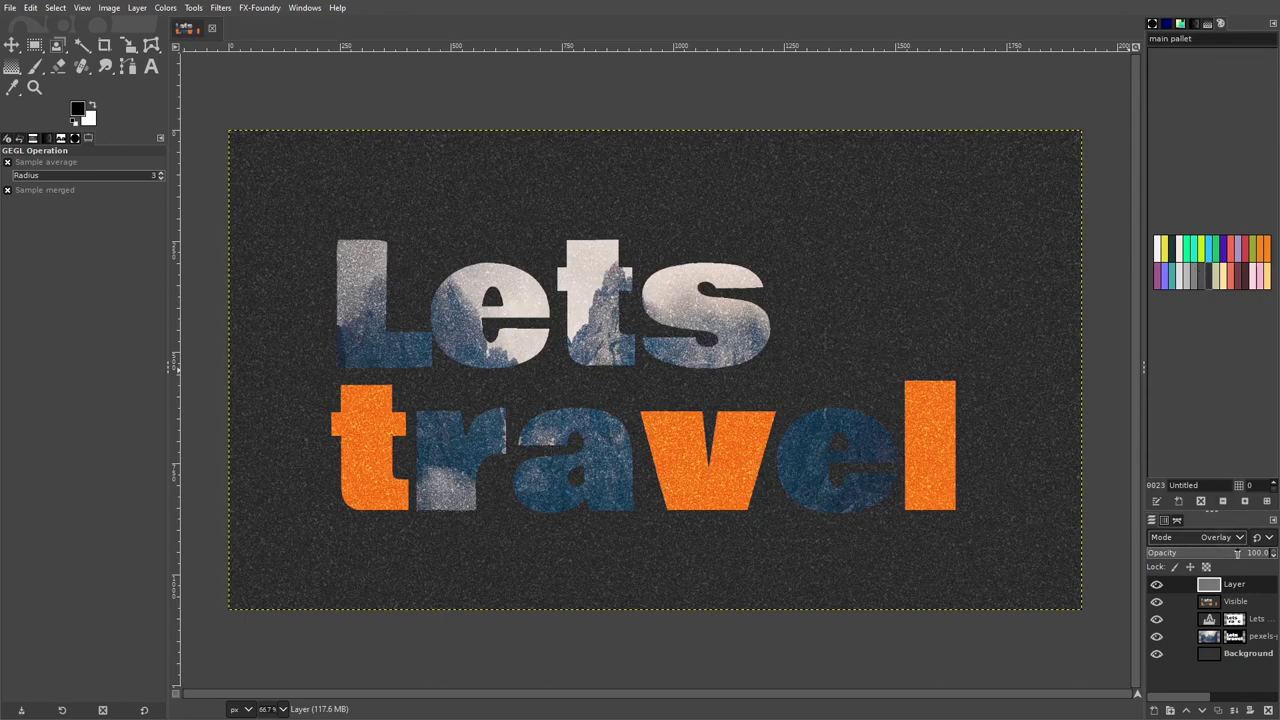
mouse_move(1238, 553)
left_mouse_down()
mouse_move(1198, 558)
mouse_move(1241, 559)
left_mouse_up()
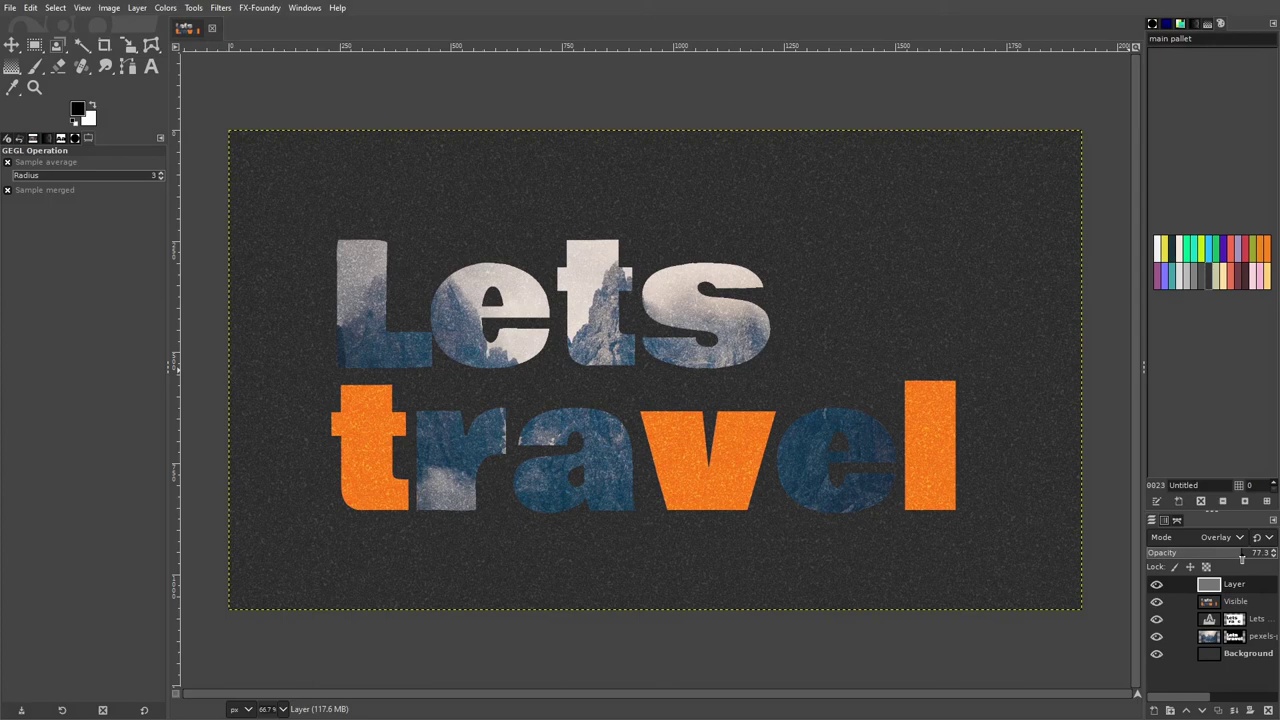